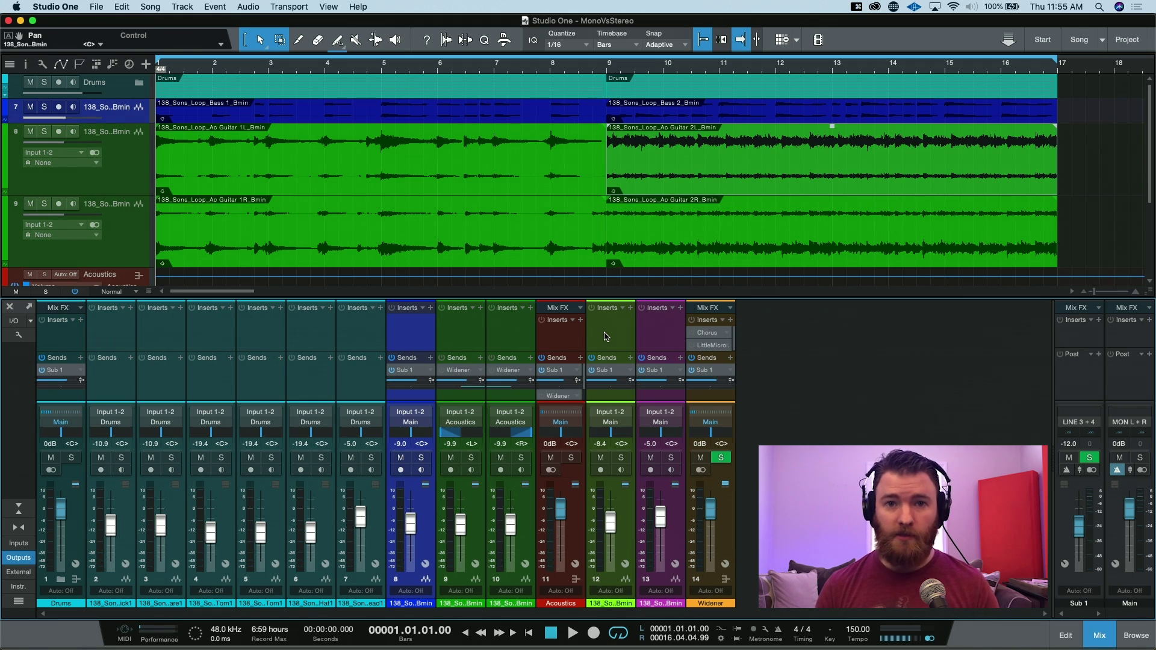
Play the full mix from the start and go through the kick, snare, tom and hi-hat channels in the mixer.
key("space")
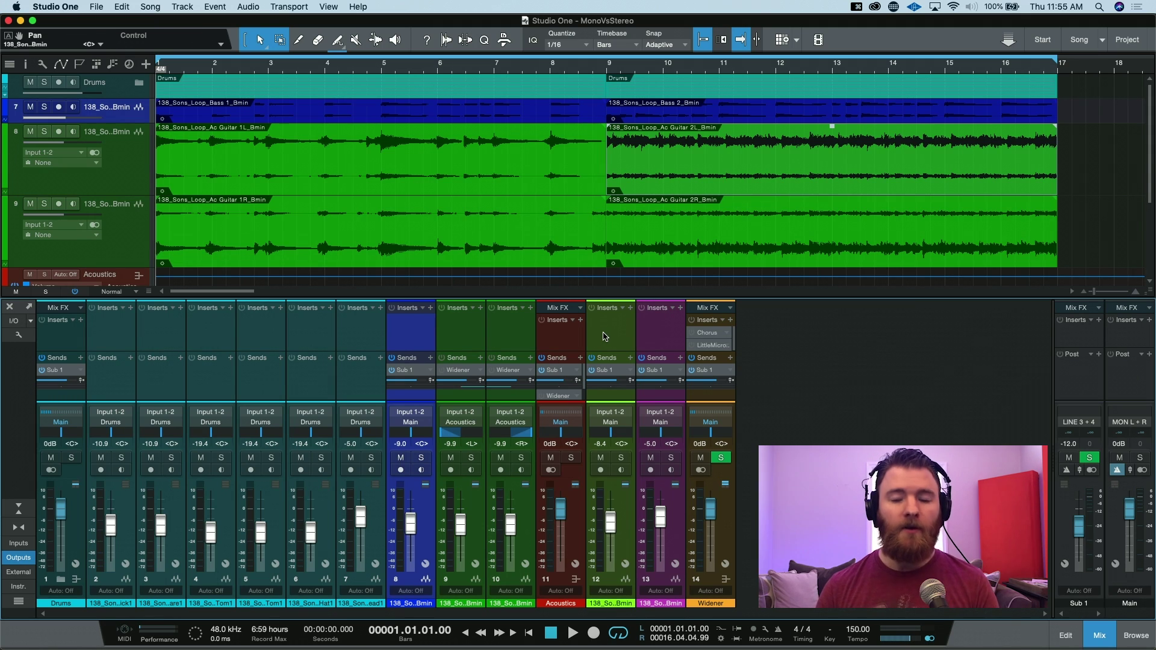
left_click(111, 338)
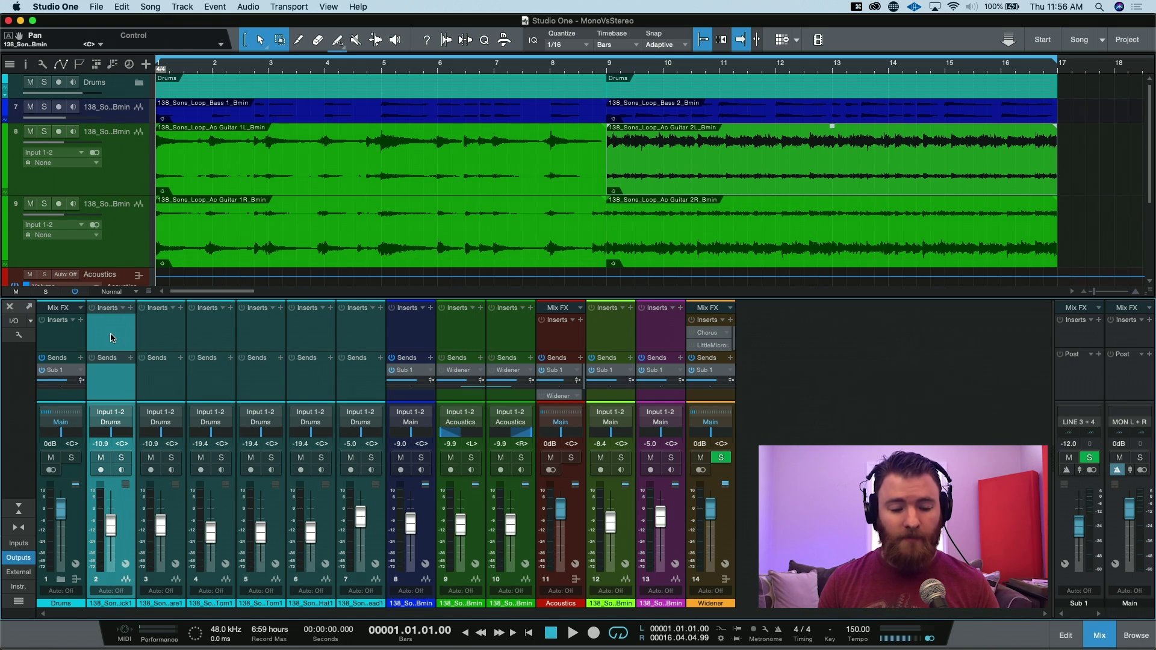
left_click(168, 334)
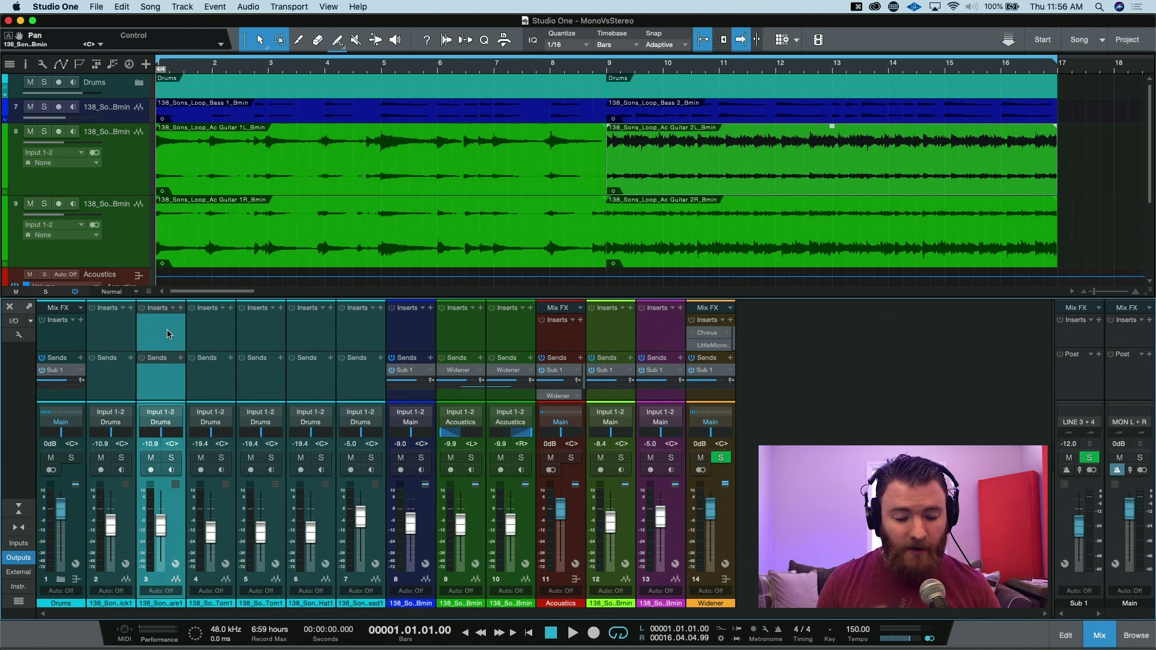
left_click(202, 325)
left_click(269, 345)
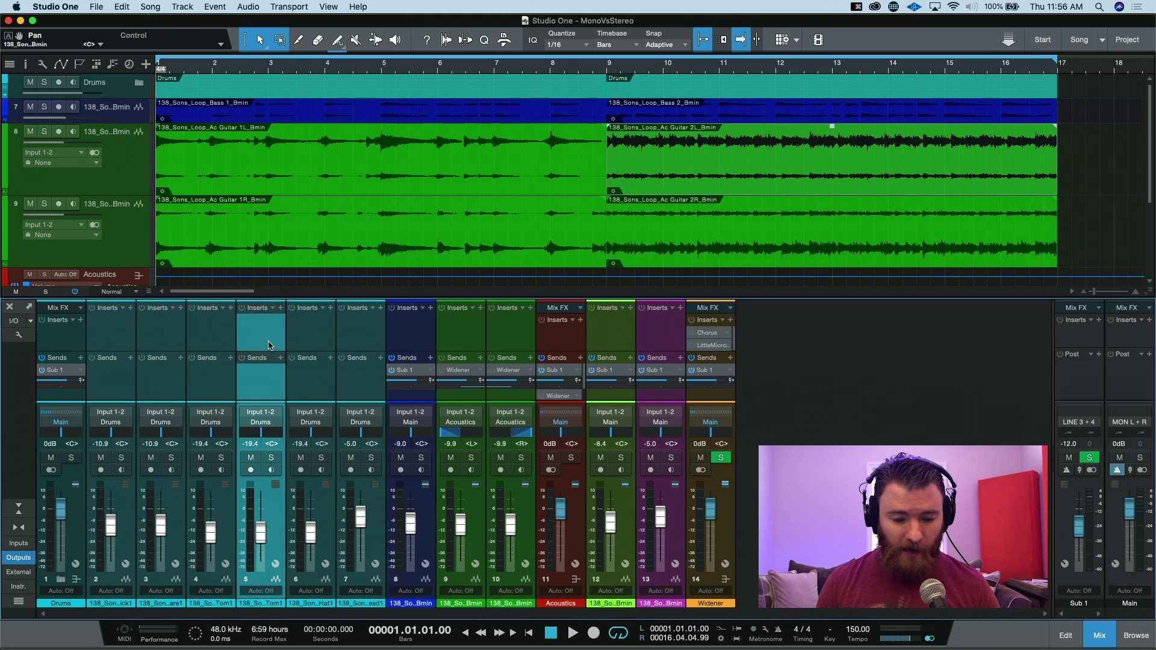
left_click(311, 344)
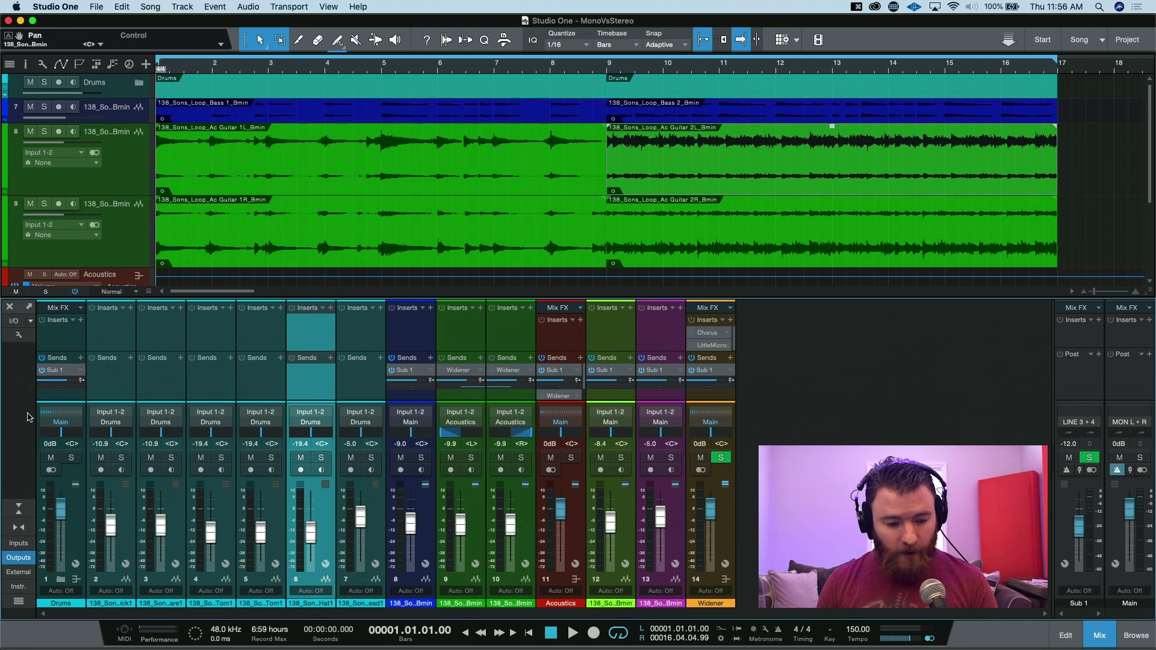
Solo the Drums bus and listen to the drums from the start of the song.
left_click(71, 457)
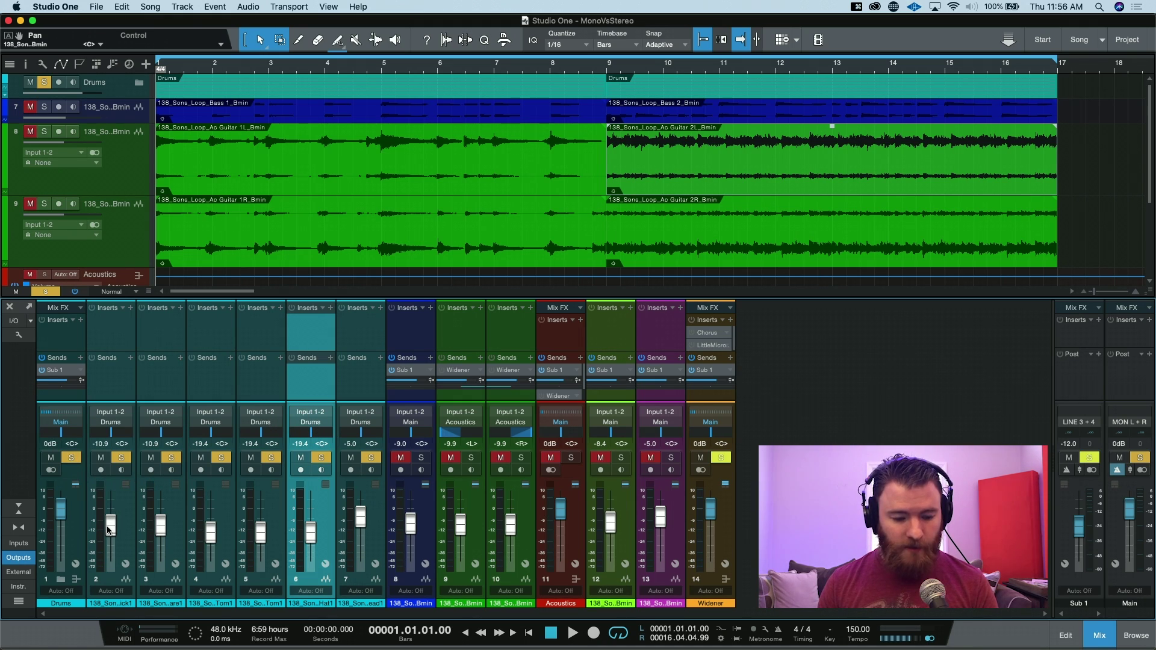
key("space")
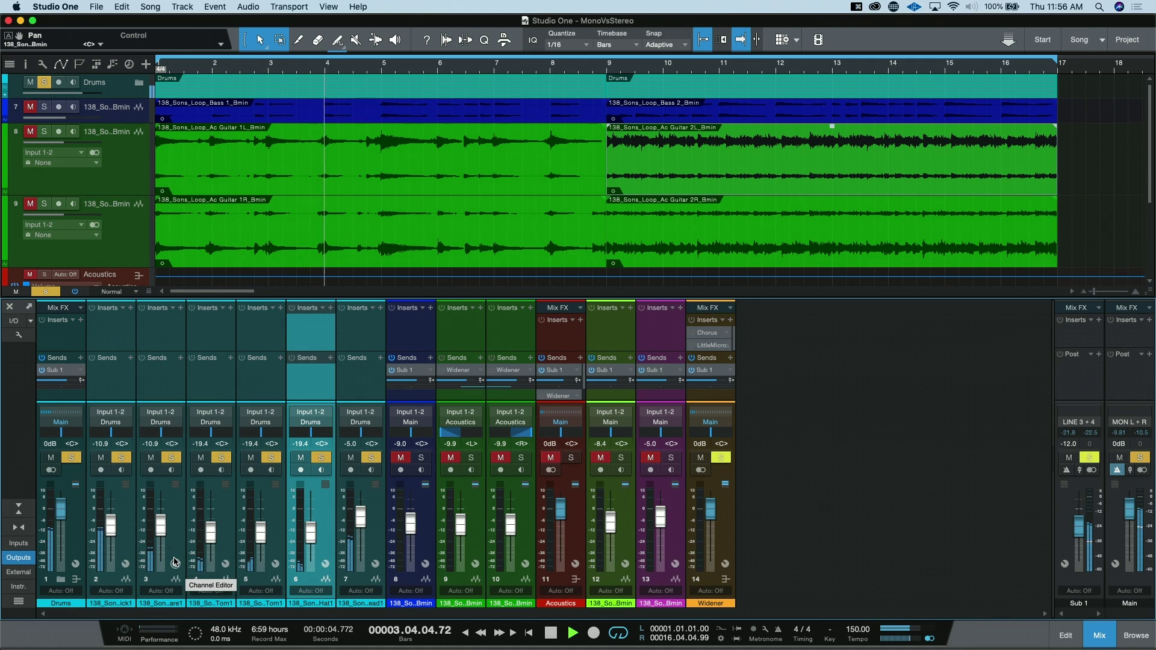
key("space")
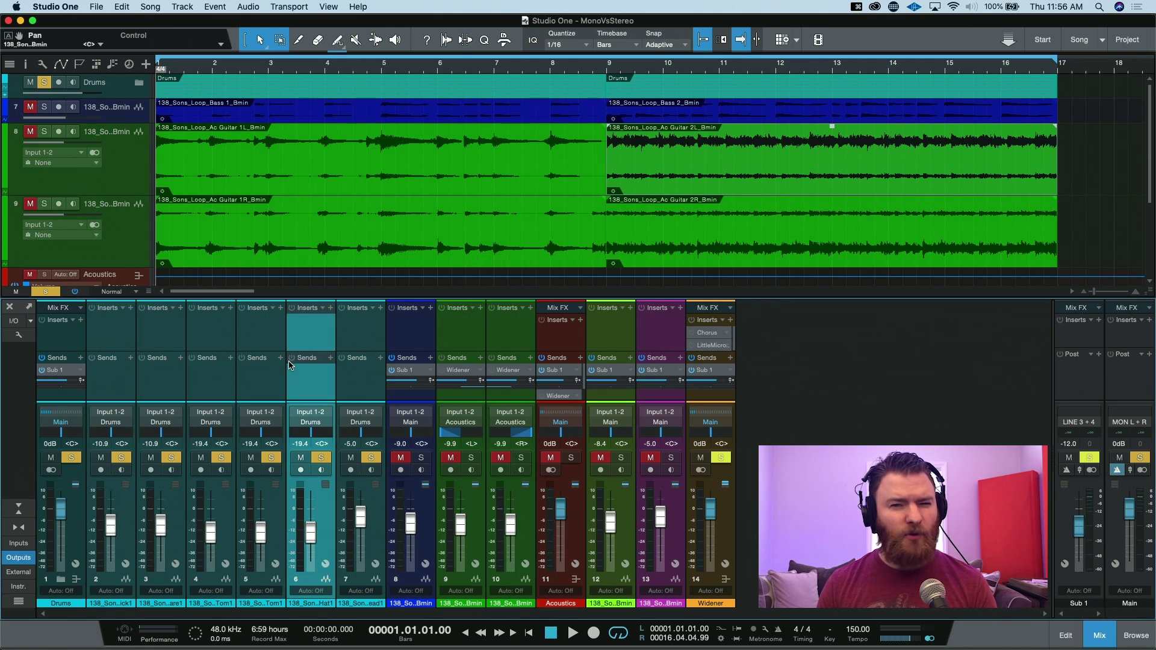
Pan the tom on channel 4 fully left and the tom on channel 5 fully right.
left_click_drag(218, 428, 181, 439)
left_click_drag(273, 434, 284, 436)
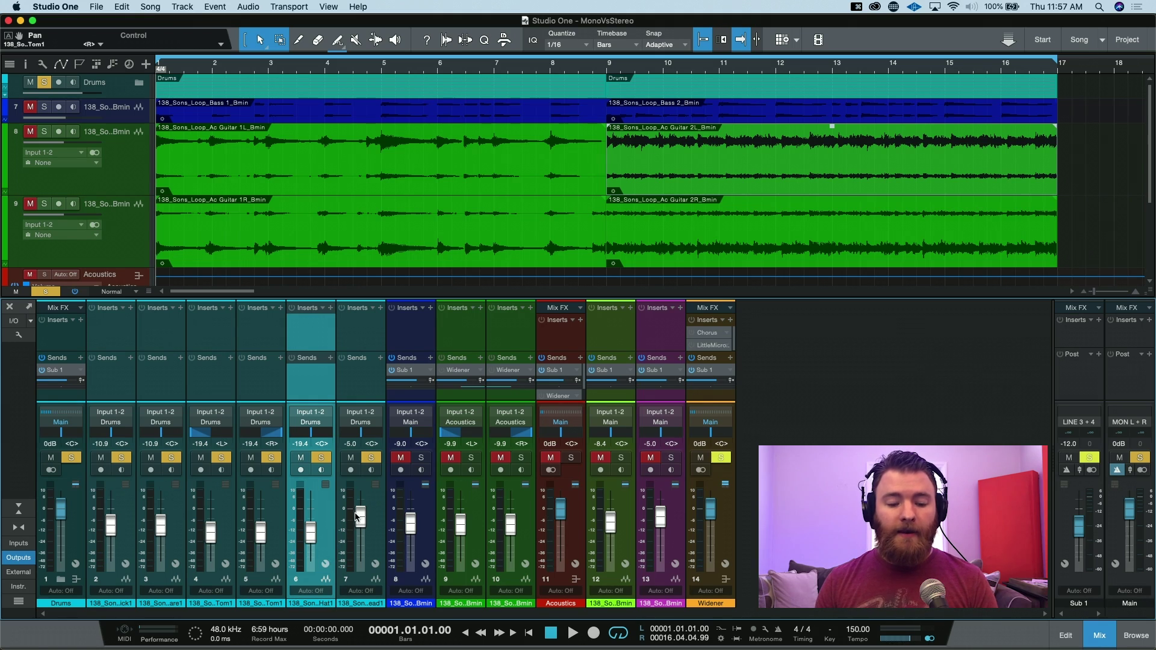
left_click(374, 522)
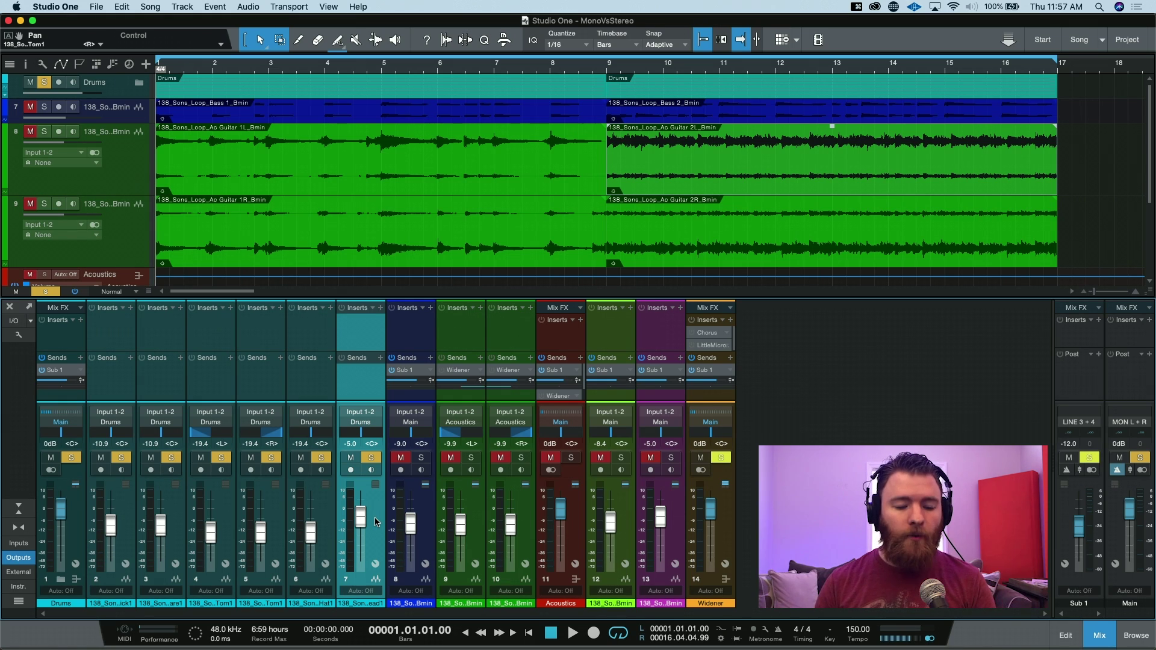
Switch the Drums bus to mono and listen to the soloed drums from bar 9.
left_click(67, 346)
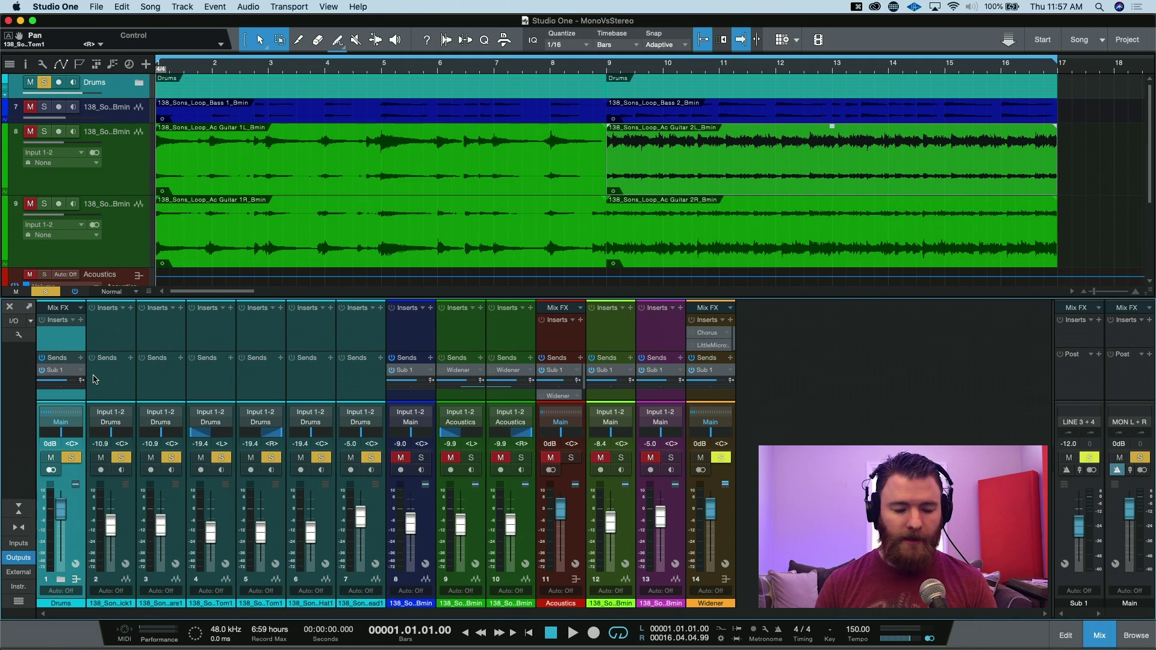
left_click(51, 472)
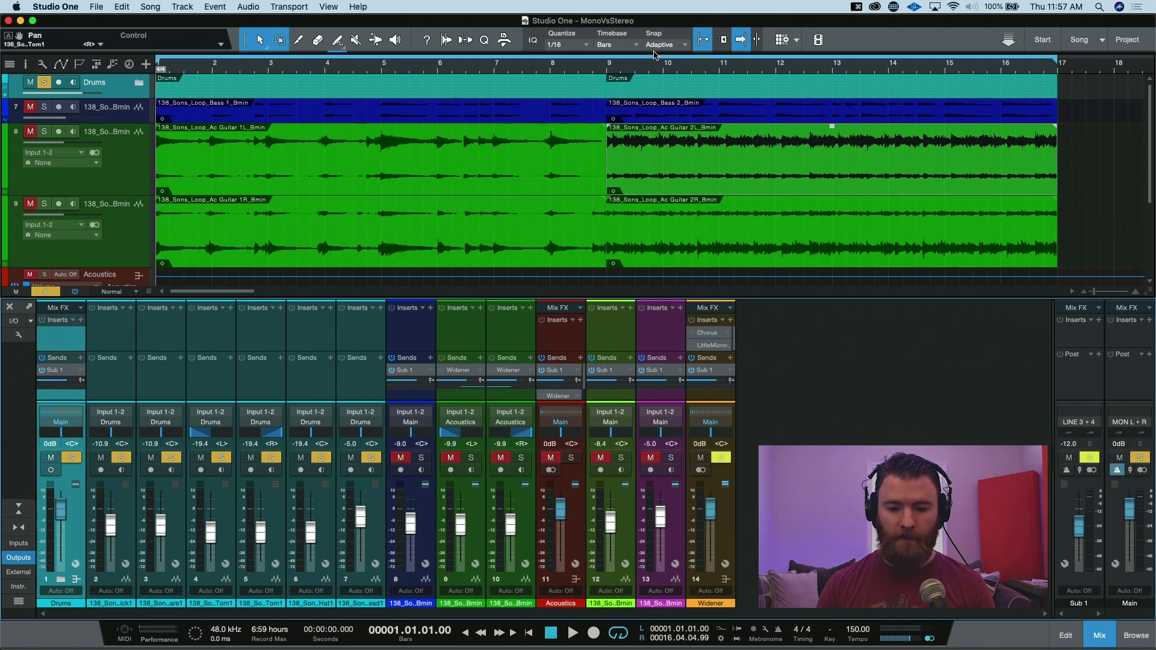
left_click(605, 71)
key("space")
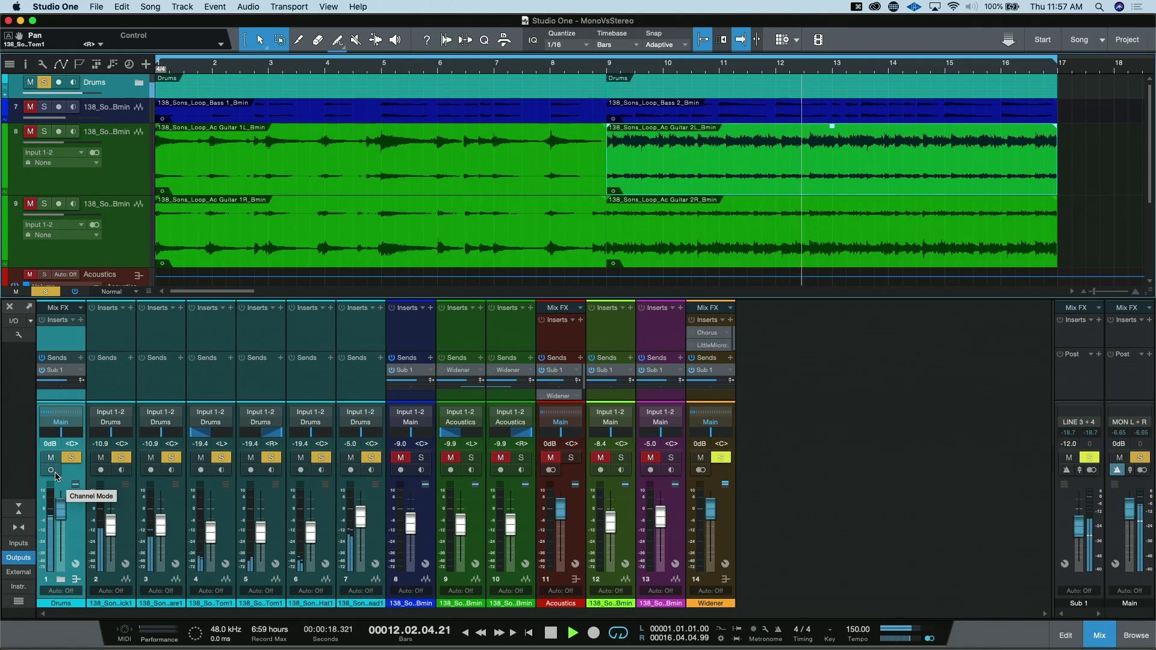
key("space")
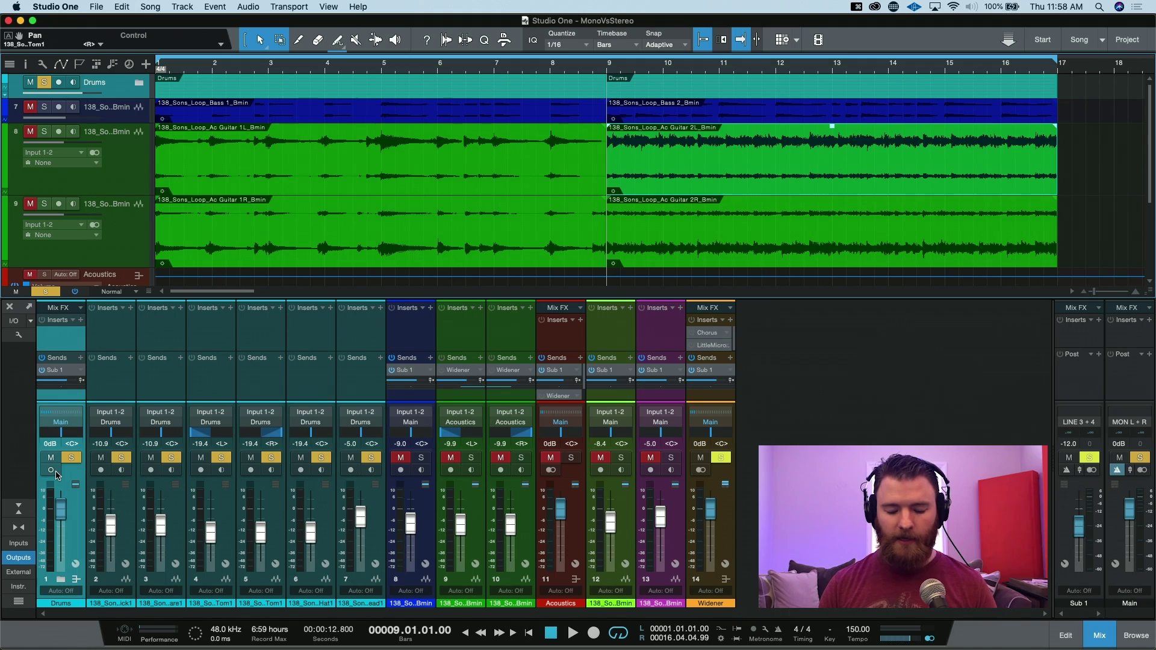
Compare the Drums bus in mono and stereo during playback from bar 9, leaving it in stereo.
key("space")
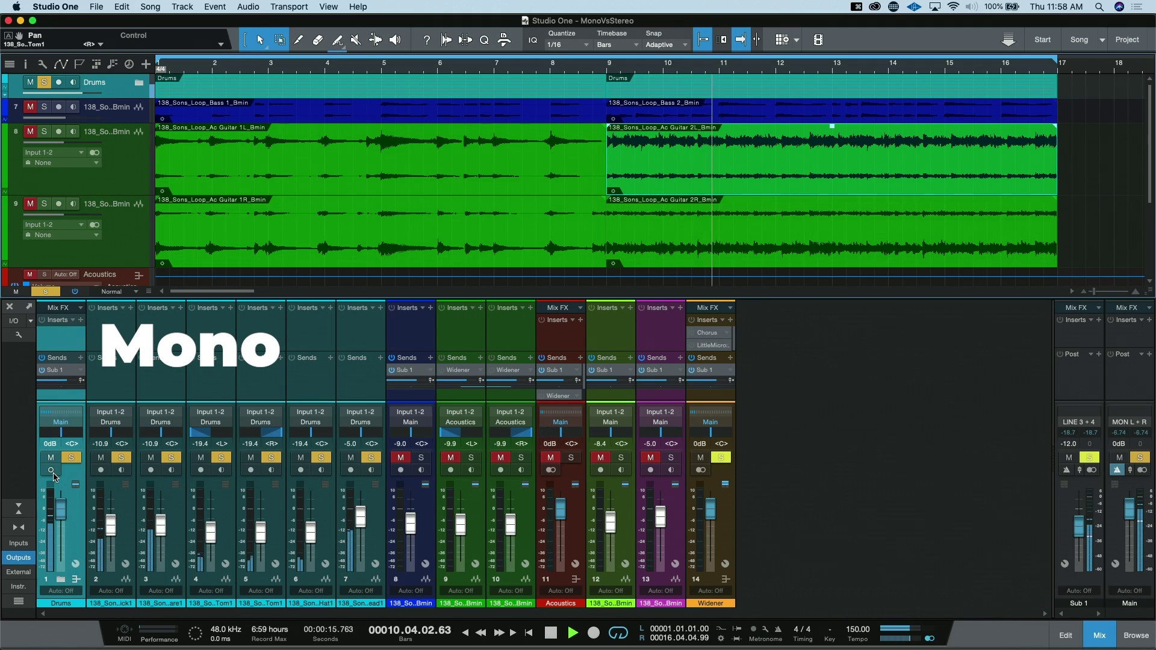
left_click(52, 470)
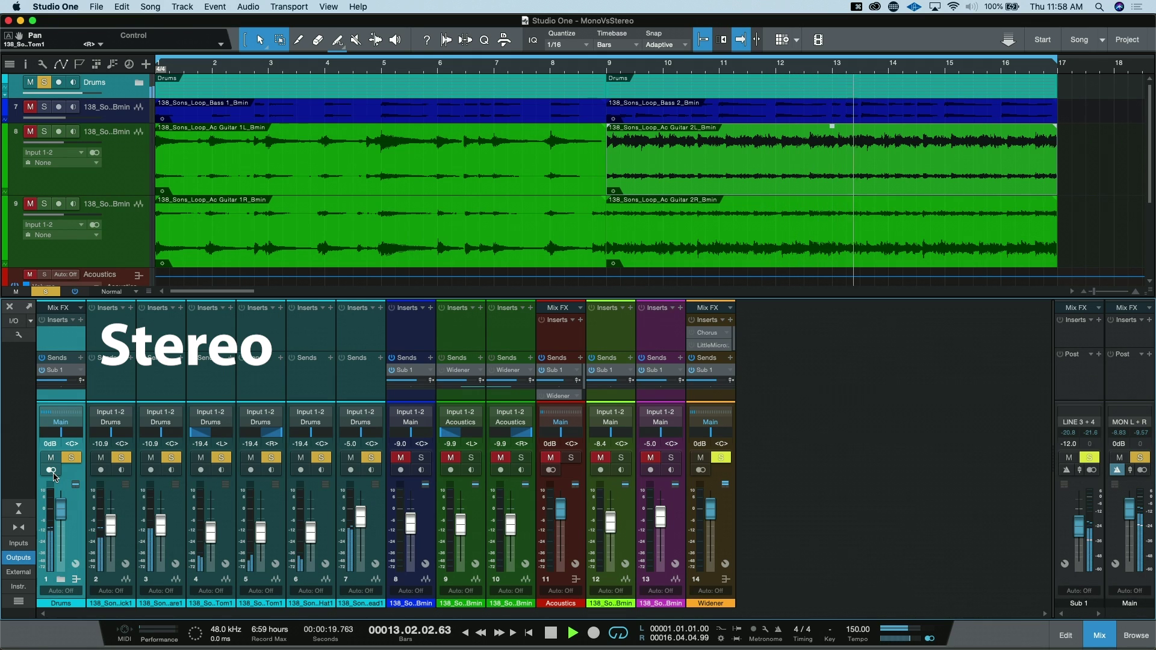
left_click(52, 470)
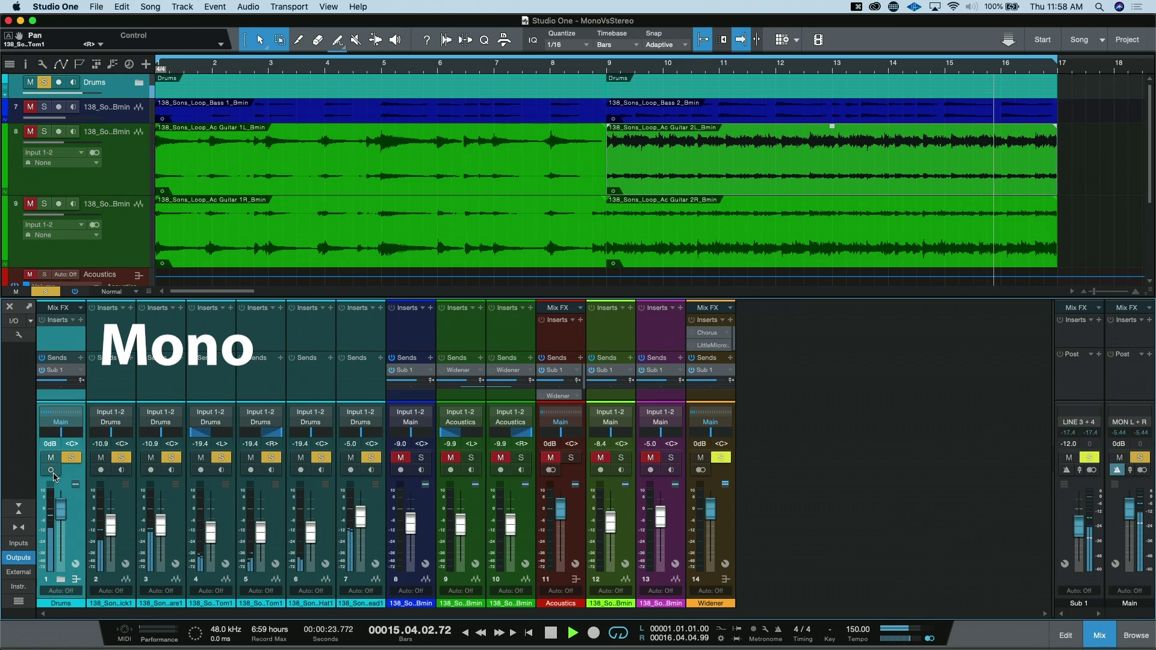
left_click(51, 471)
key("space")
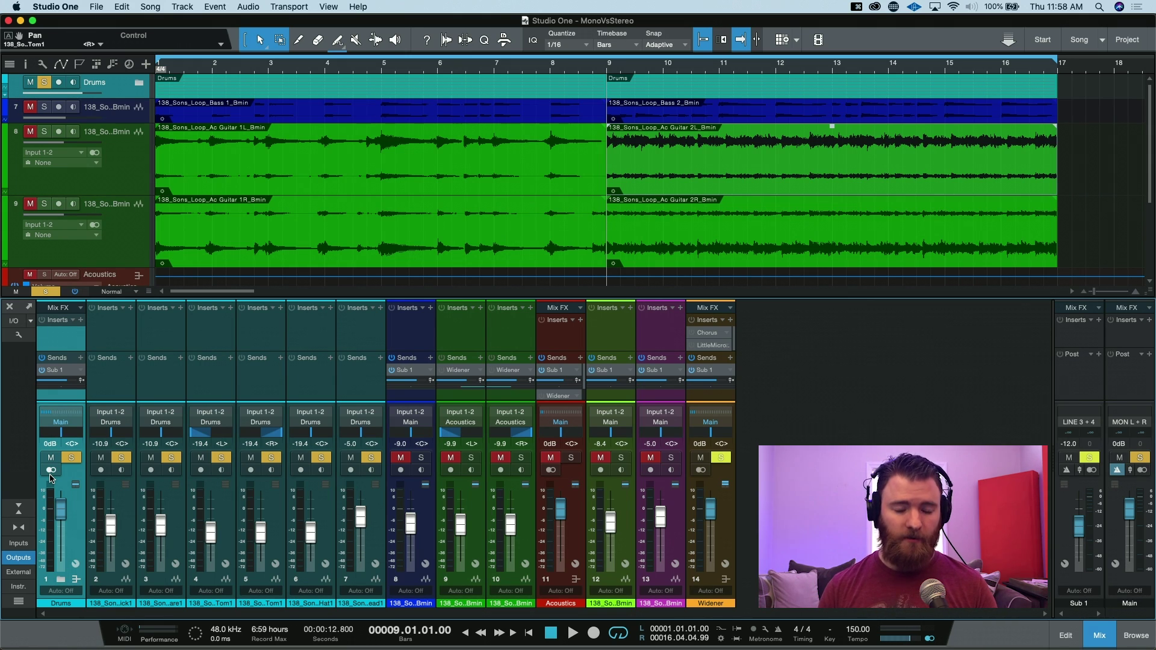
Clear the Drums solo, audition the bass channel alone from bar 9, and unsolo it.
left_click(423, 337)
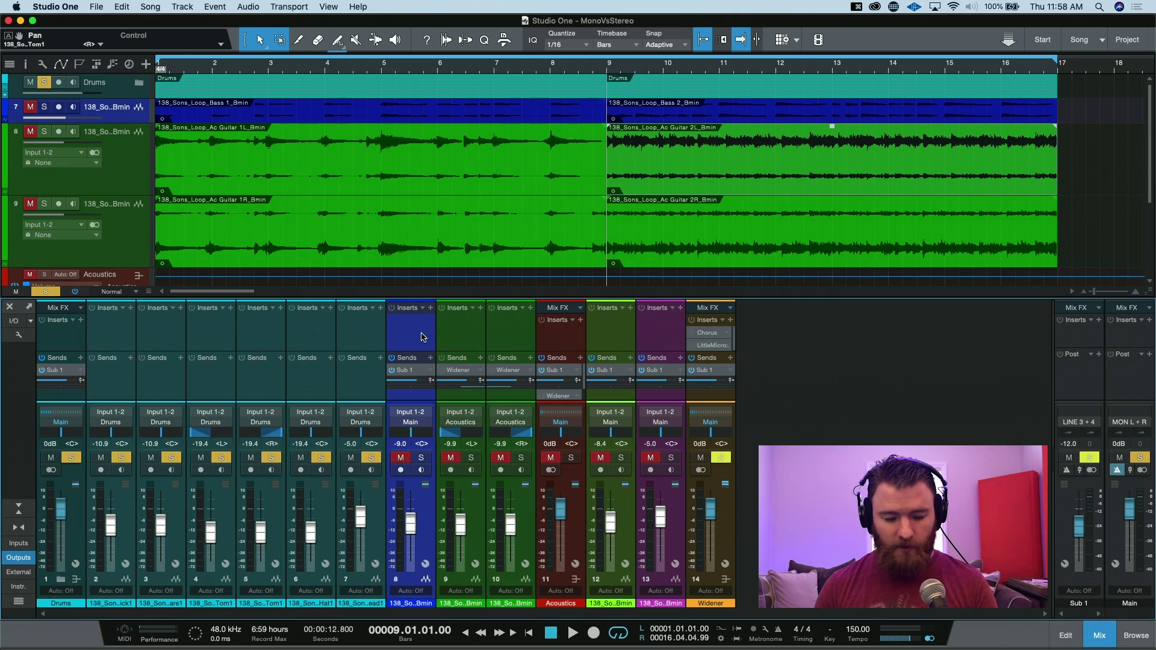
left_click(71, 458, "alt")
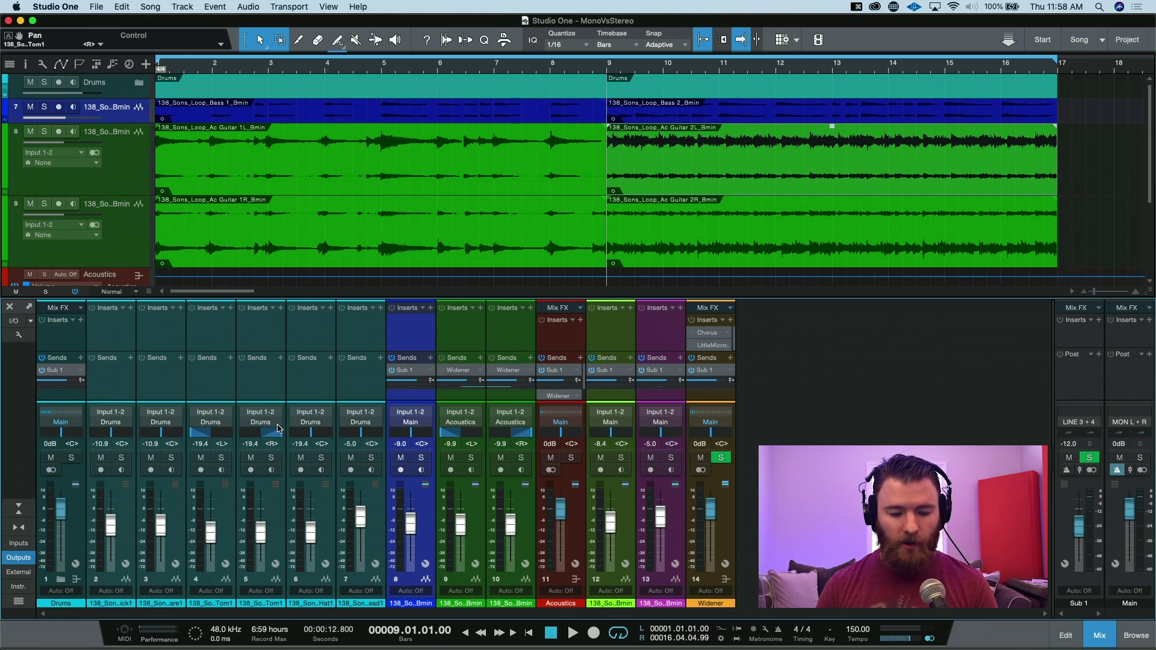
key("s")
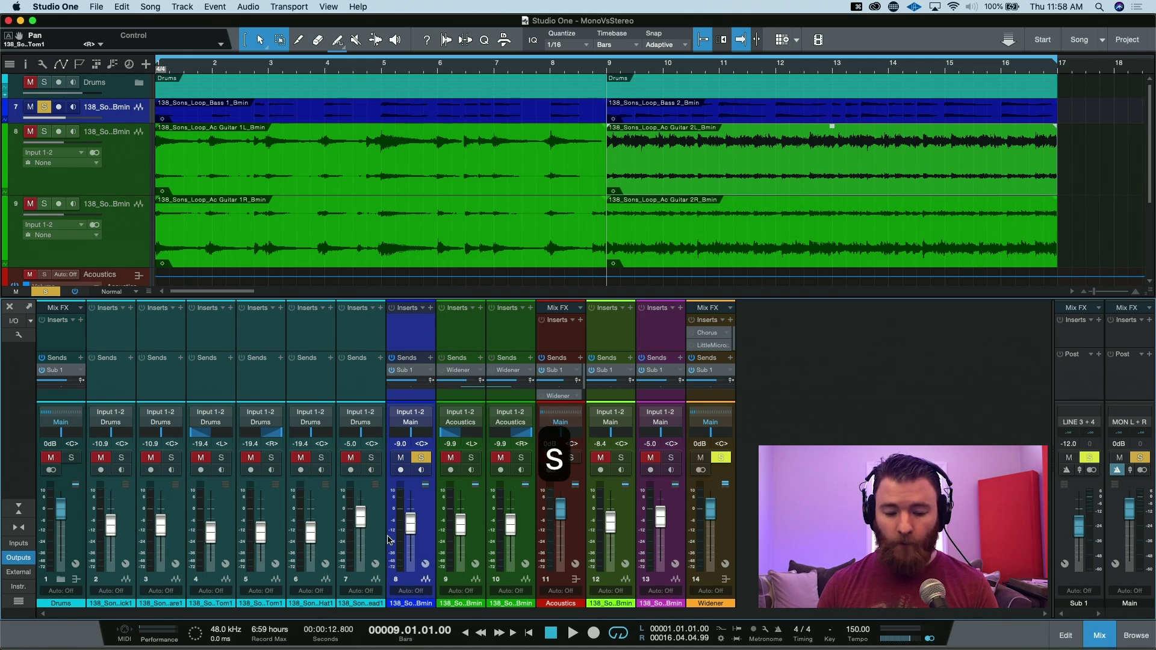
key("space")
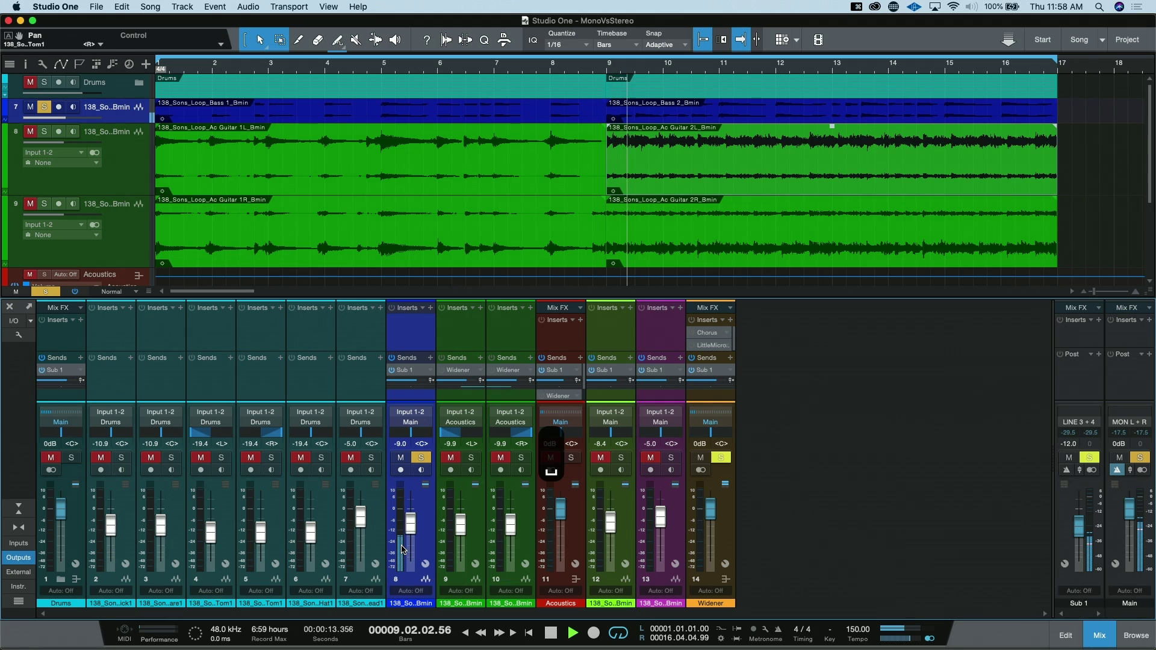
mouse_move(401, 546)
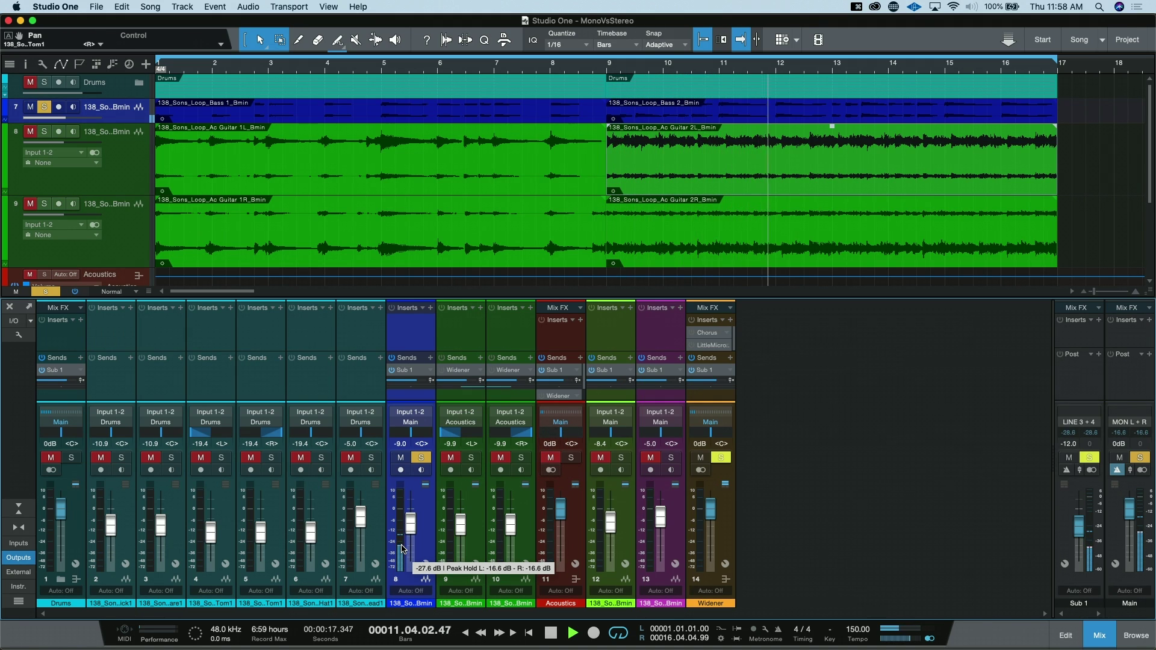
key("space")
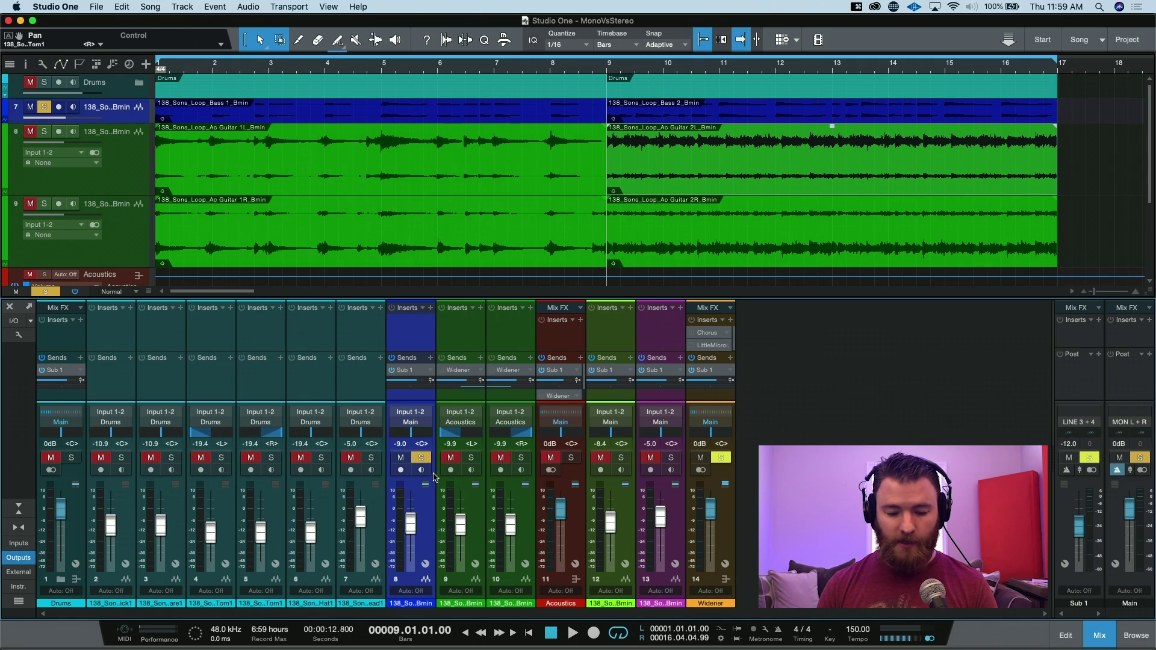
left_click(421, 458)
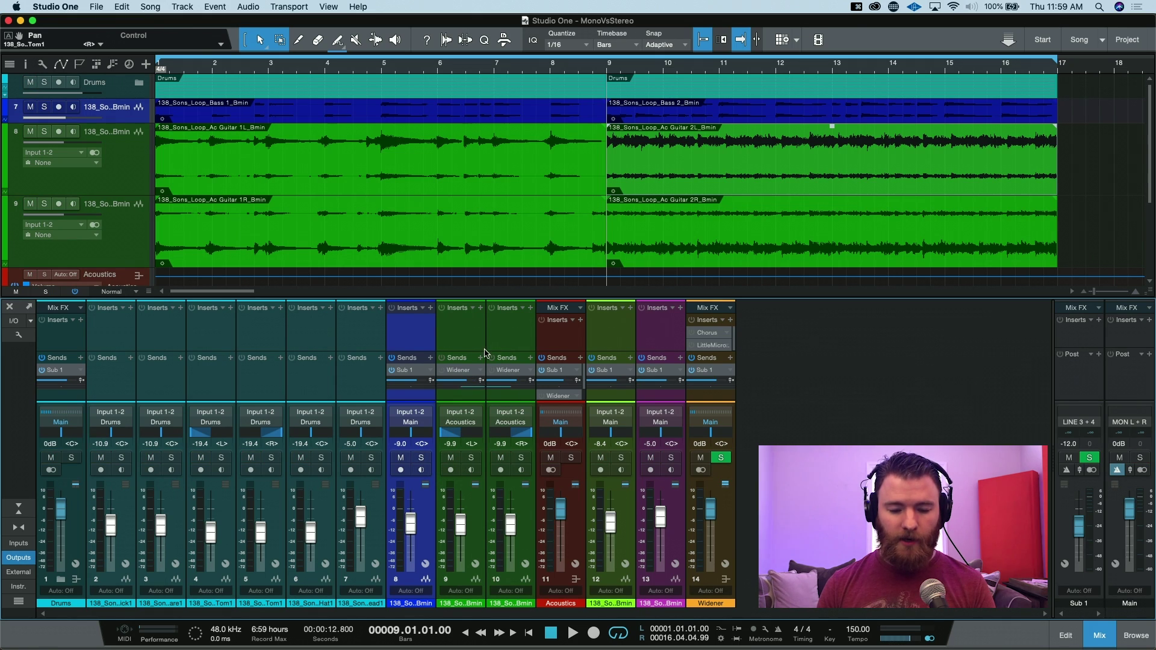
Solo the Acoustics bus and listen to the two hard-panned acoustic guitars from bar 9.
left_click(500, 333)
left_click(564, 345)
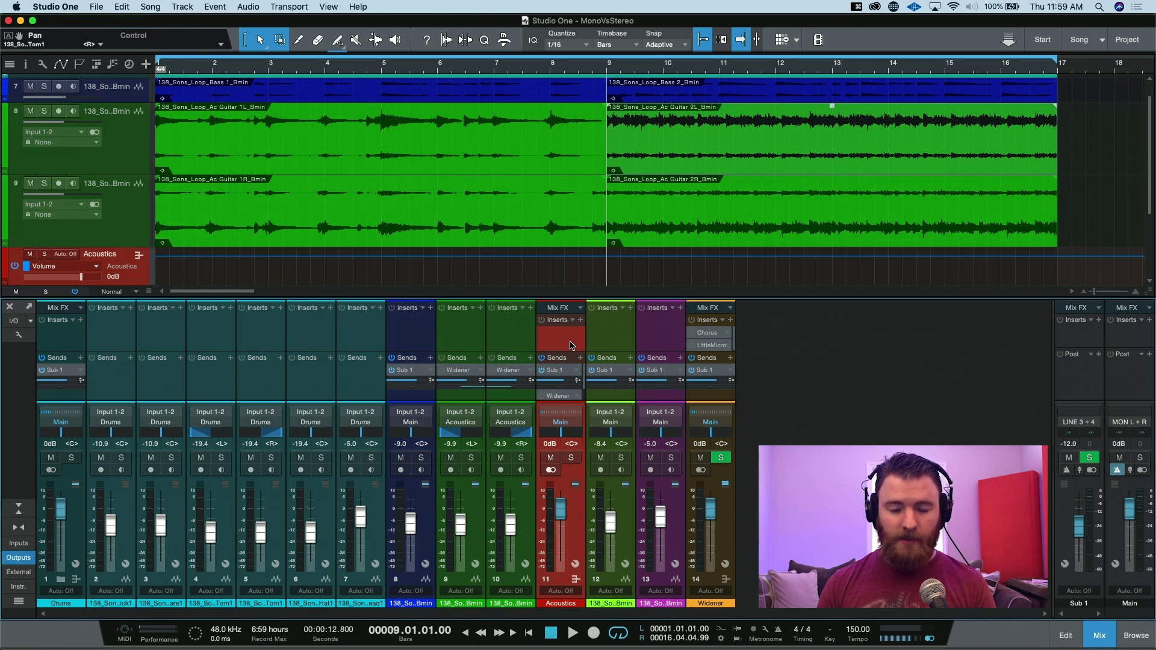
key("s")
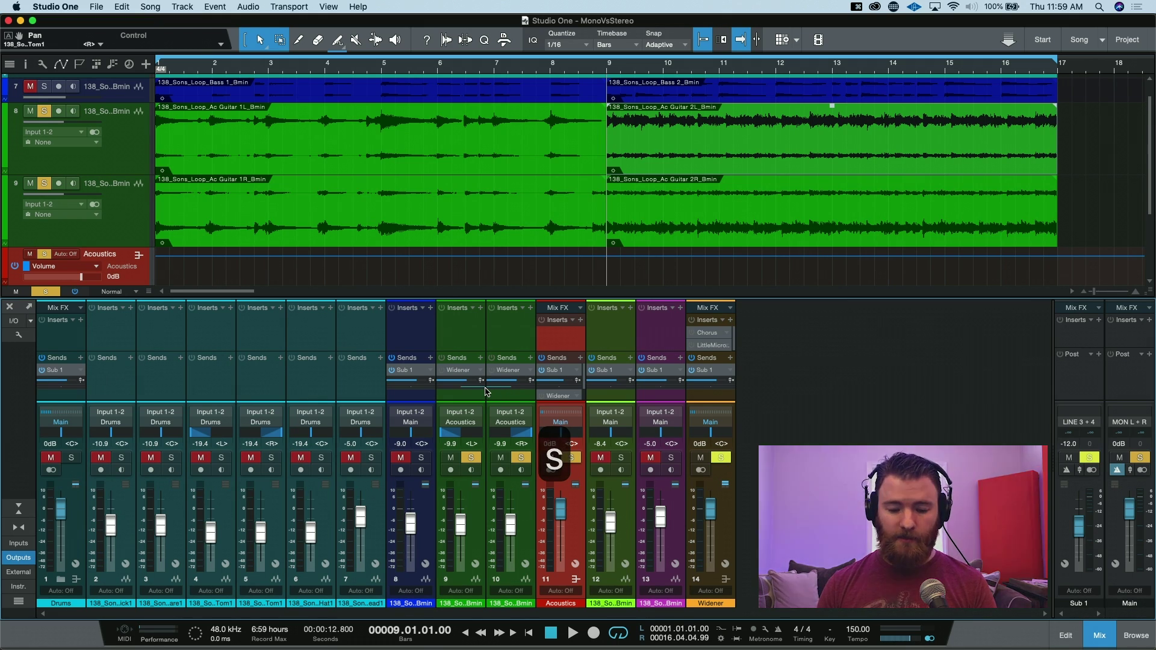
key("space")
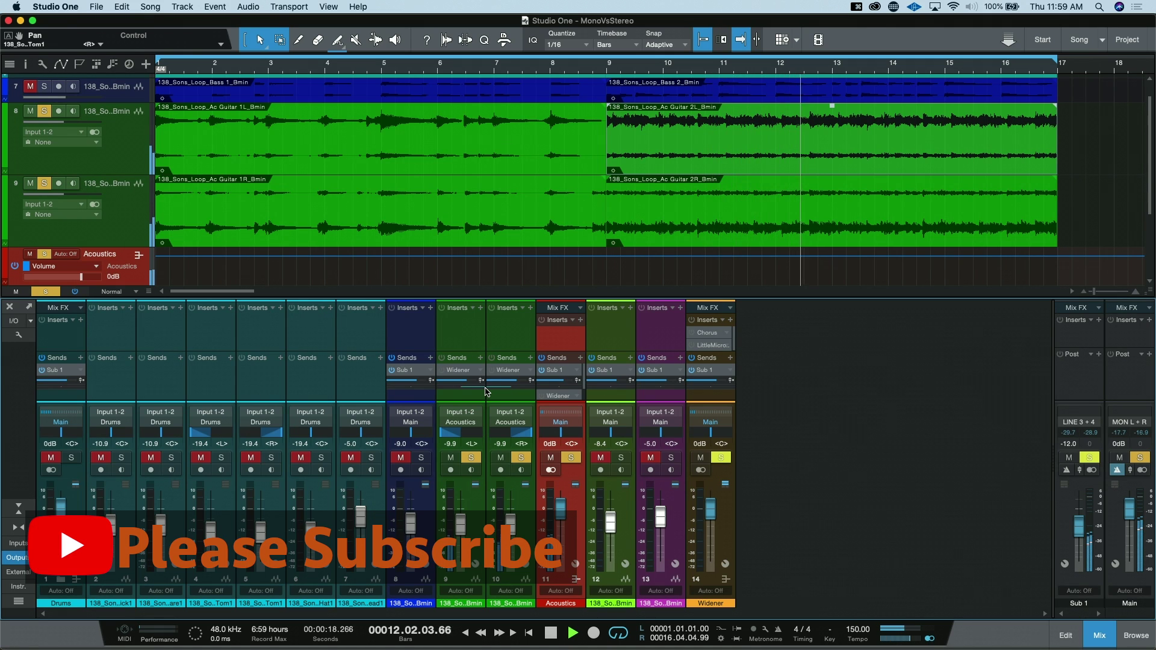
key("space")
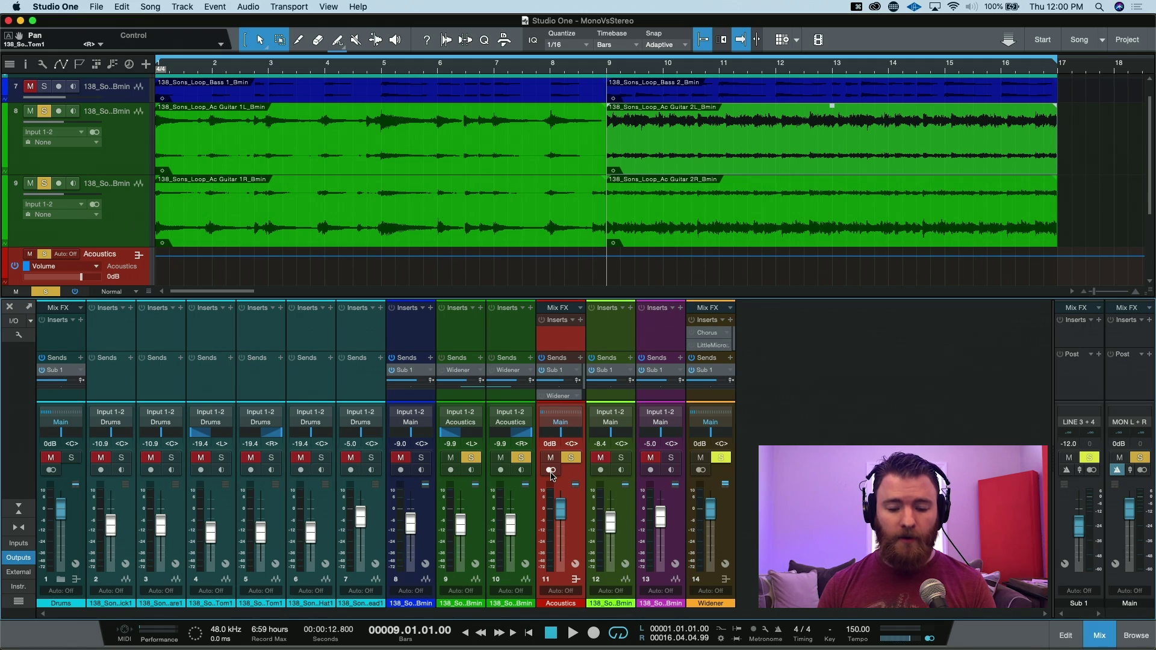
Compare the Acoustics bus in mono and stereo during playback from bar 9.
key("space")
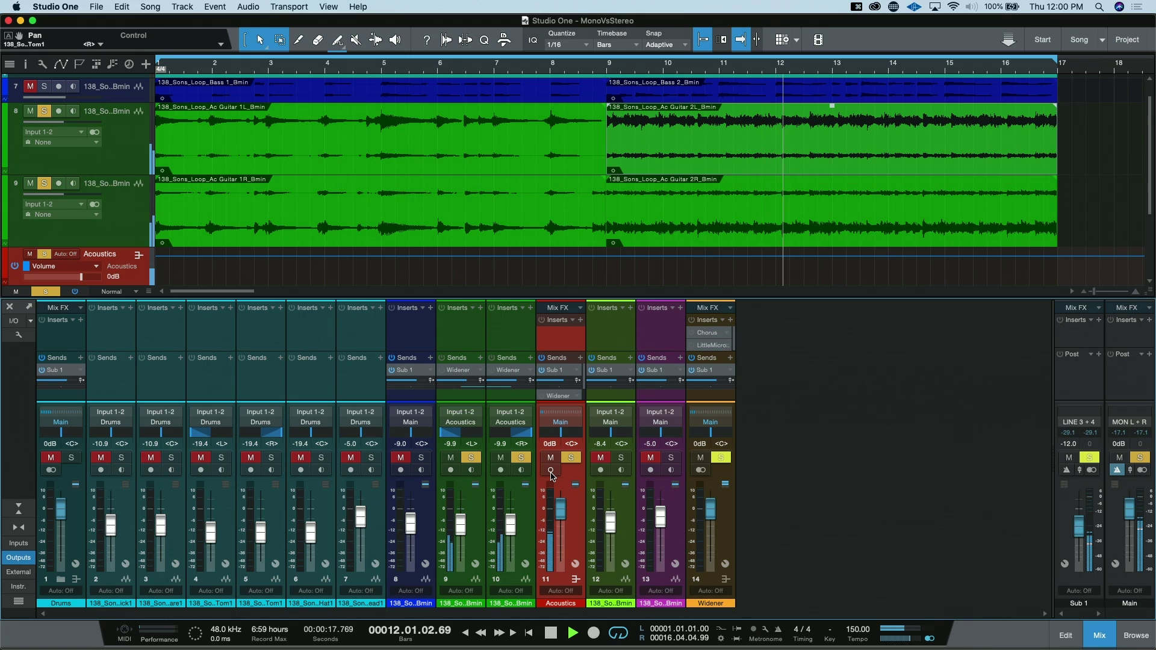
key("space")
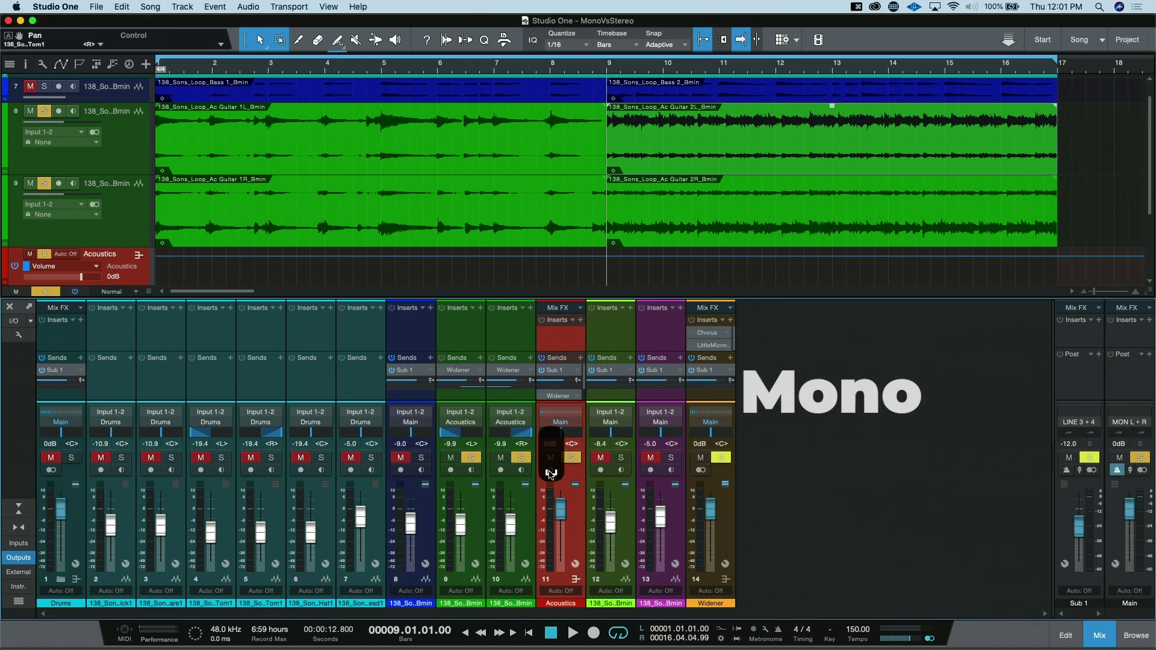
key("space")
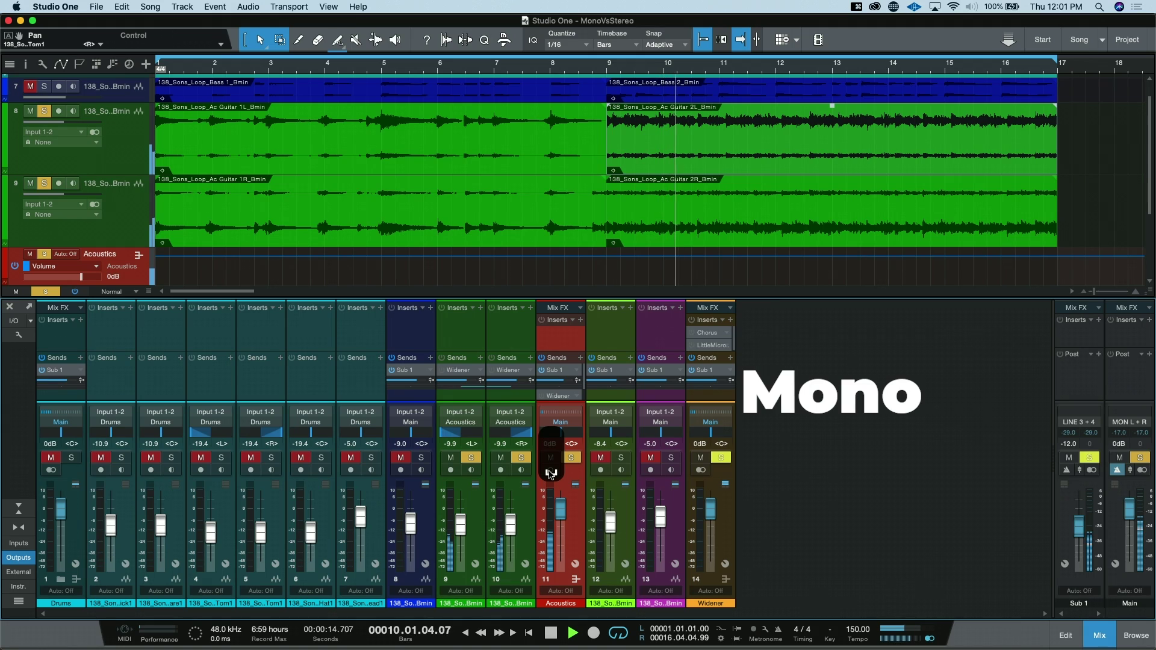
left_click(550, 471)
left_click(550, 470)
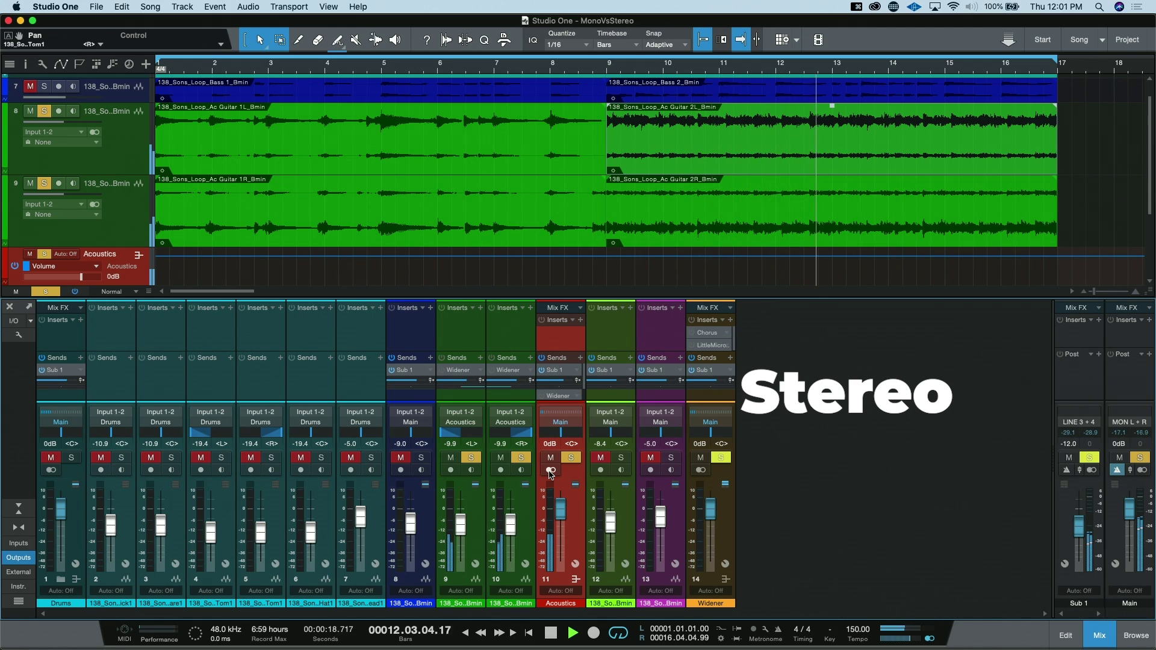
left_click(550, 470)
left_click(550, 470)
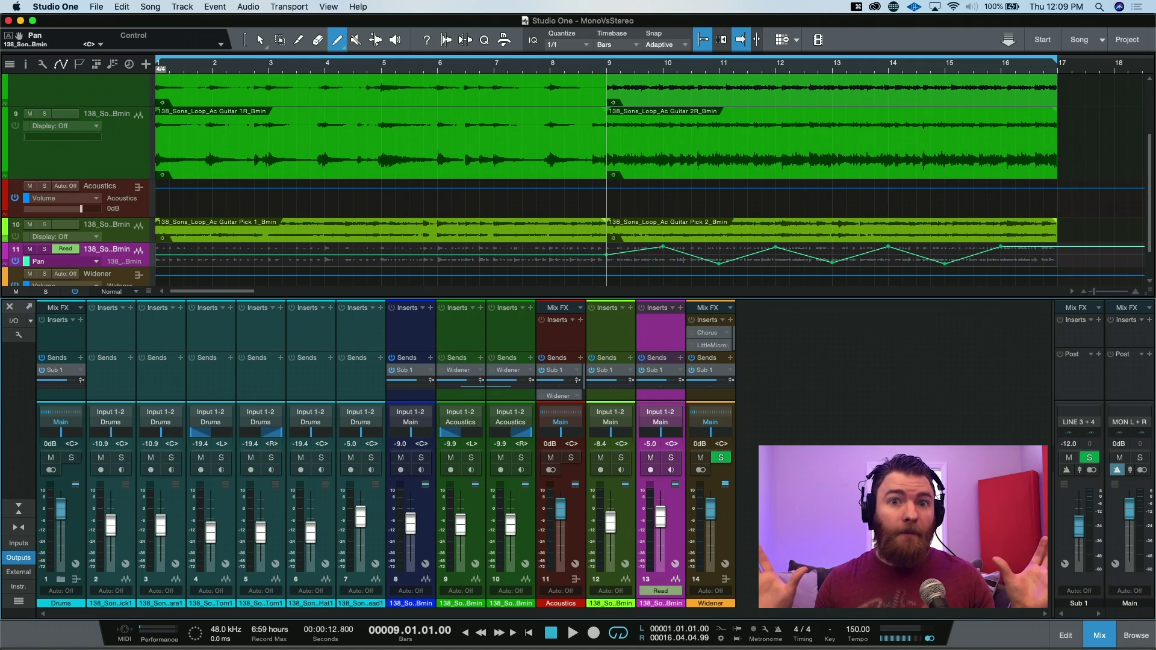
Solo the Acoustics bus and compare both acoustic guitars without and with their Widener sends from bar 9, leaving the sends active.
left_click(502, 334)
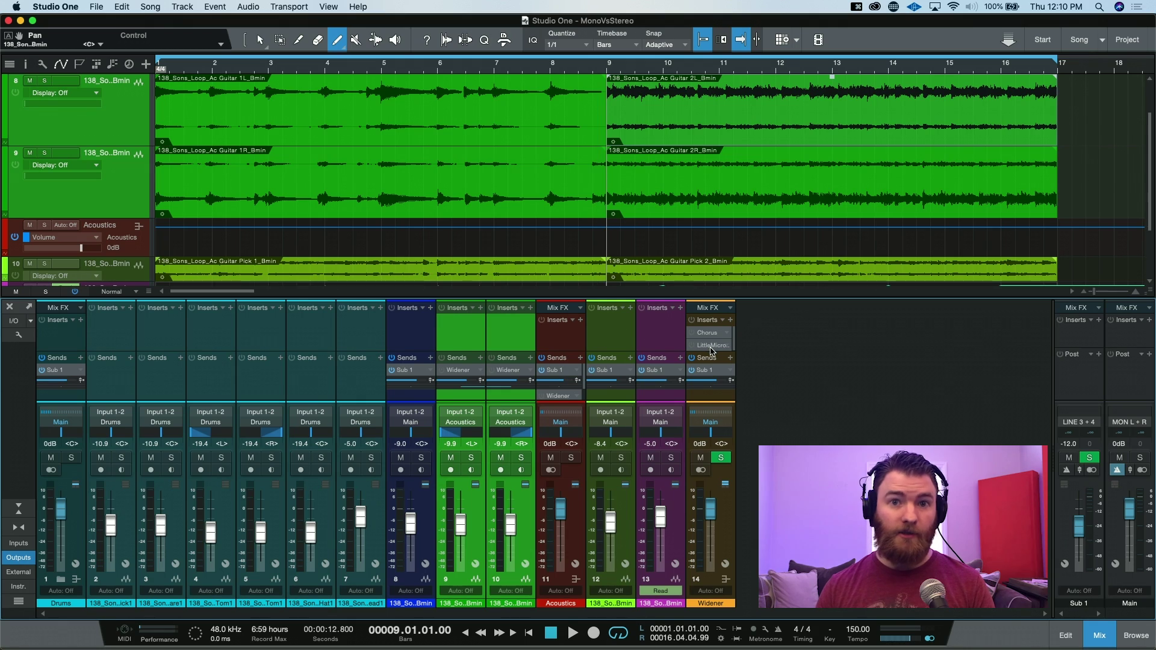
left_click(572, 459)
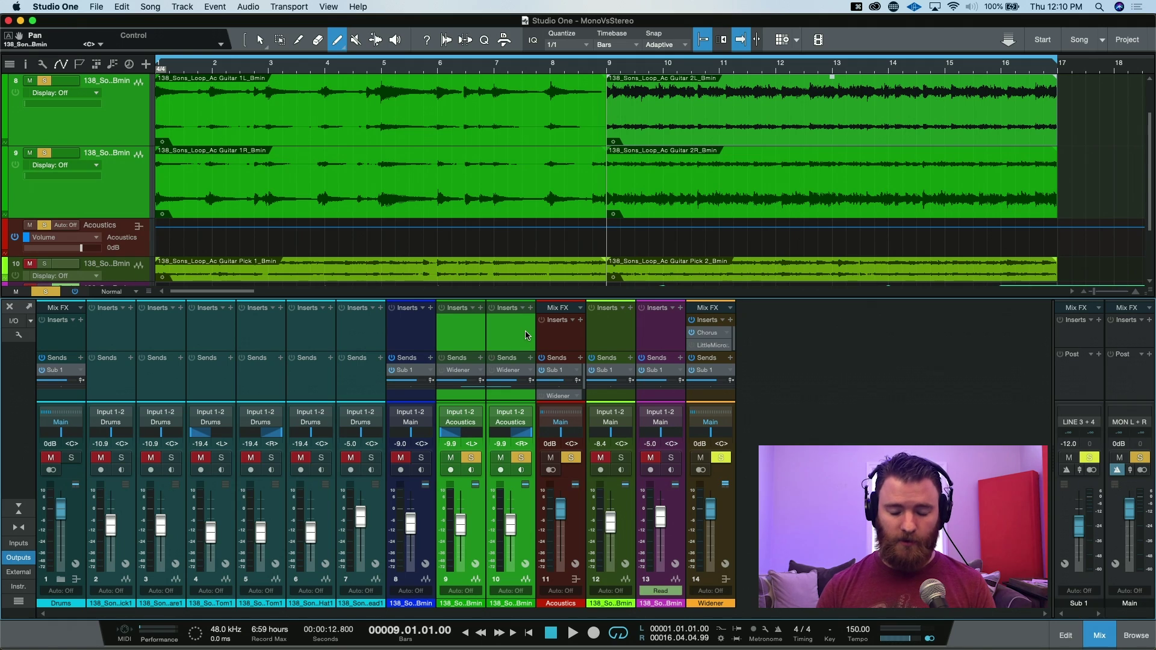
key("space")
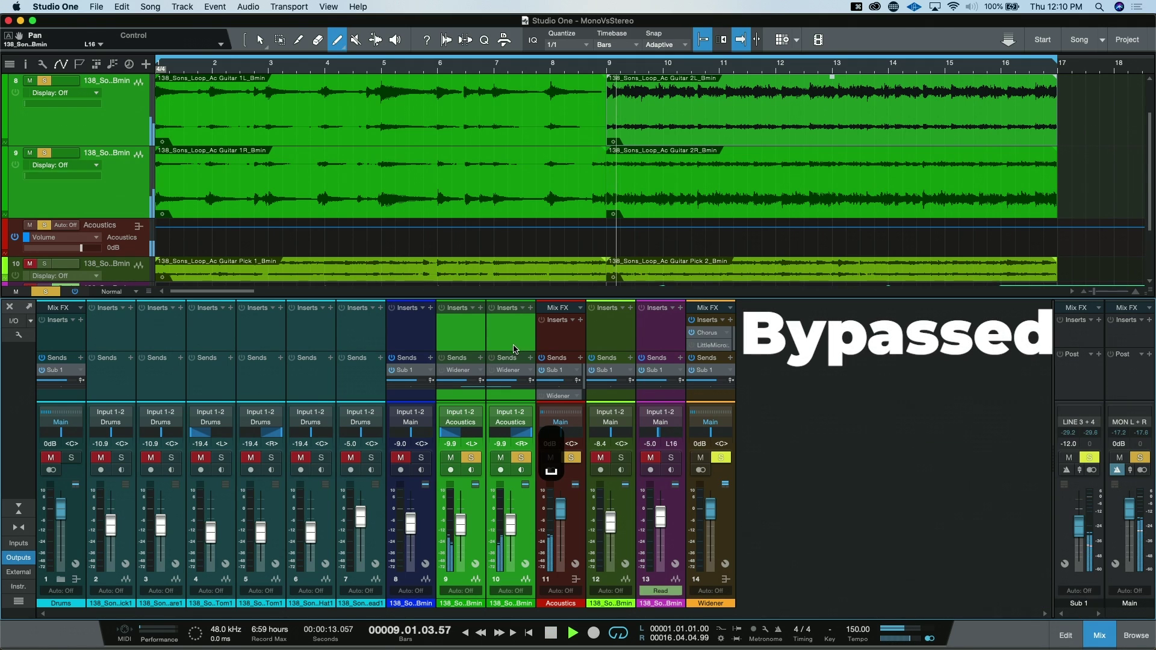
left_click(493, 373)
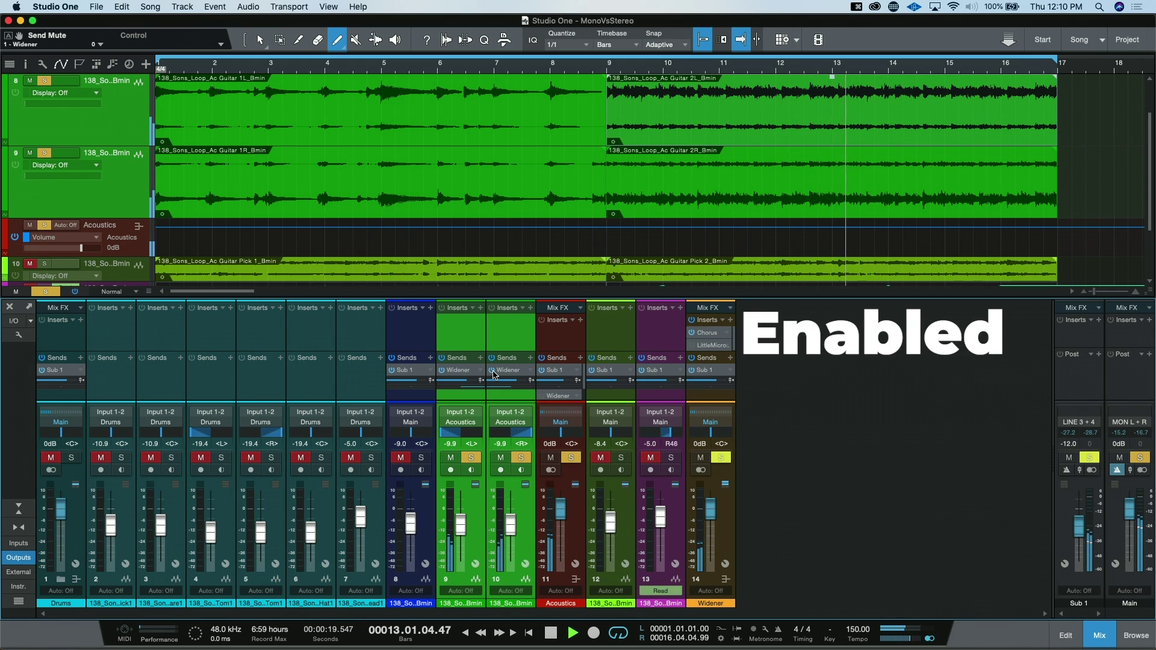
left_click(493, 373)
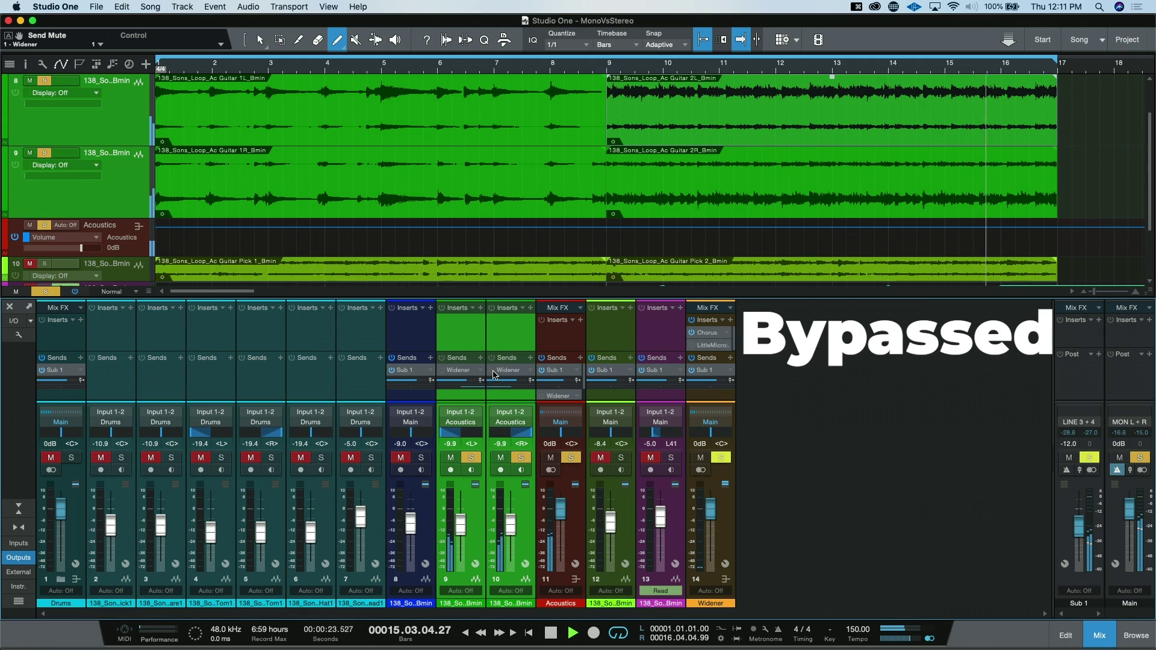
left_click(493, 373)
key("space")
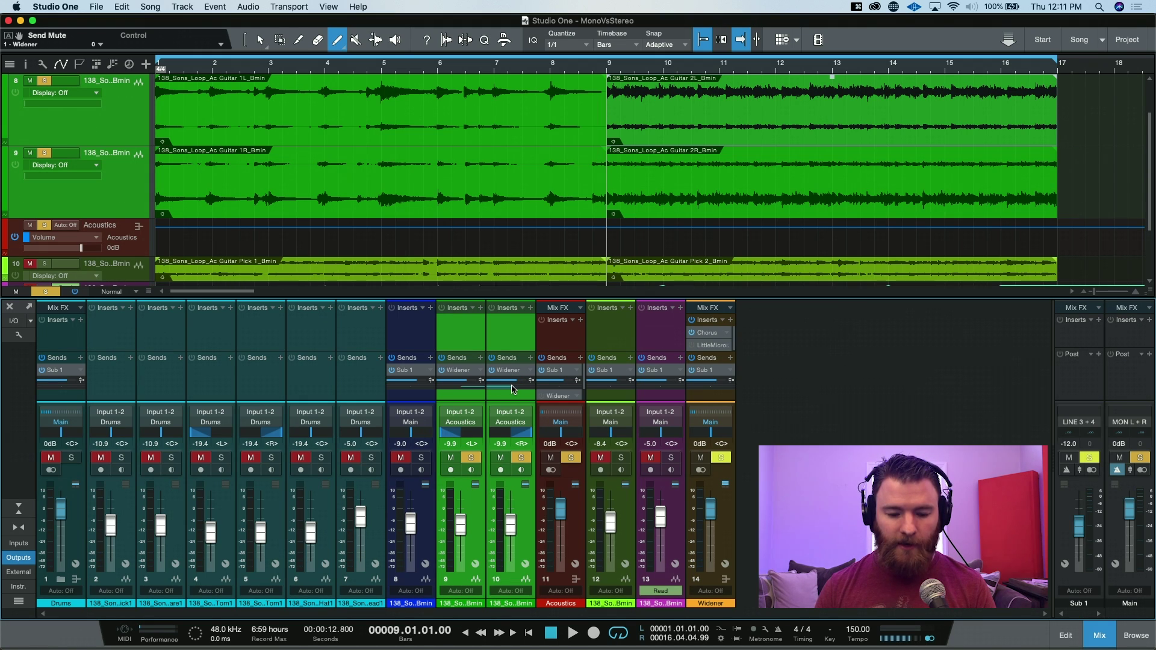
left_click_drag(472, 386, 473, 391)
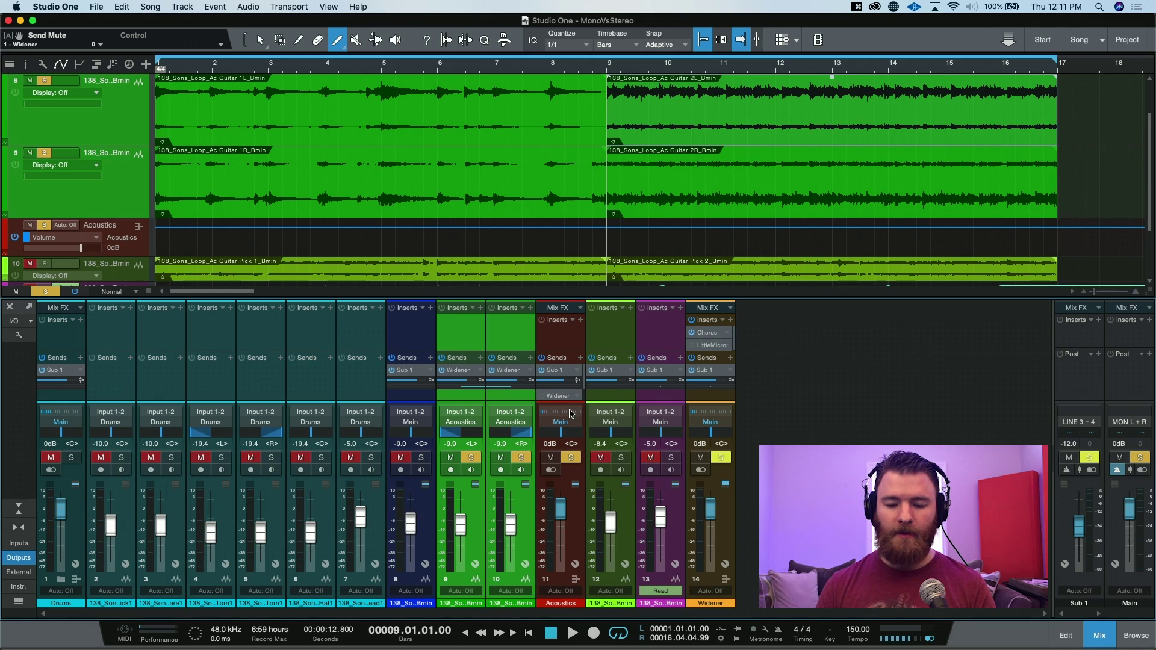
On the Widener bus, deactivate the Chorus insert and activate LittleMicroShift instead.
left_click(715, 336)
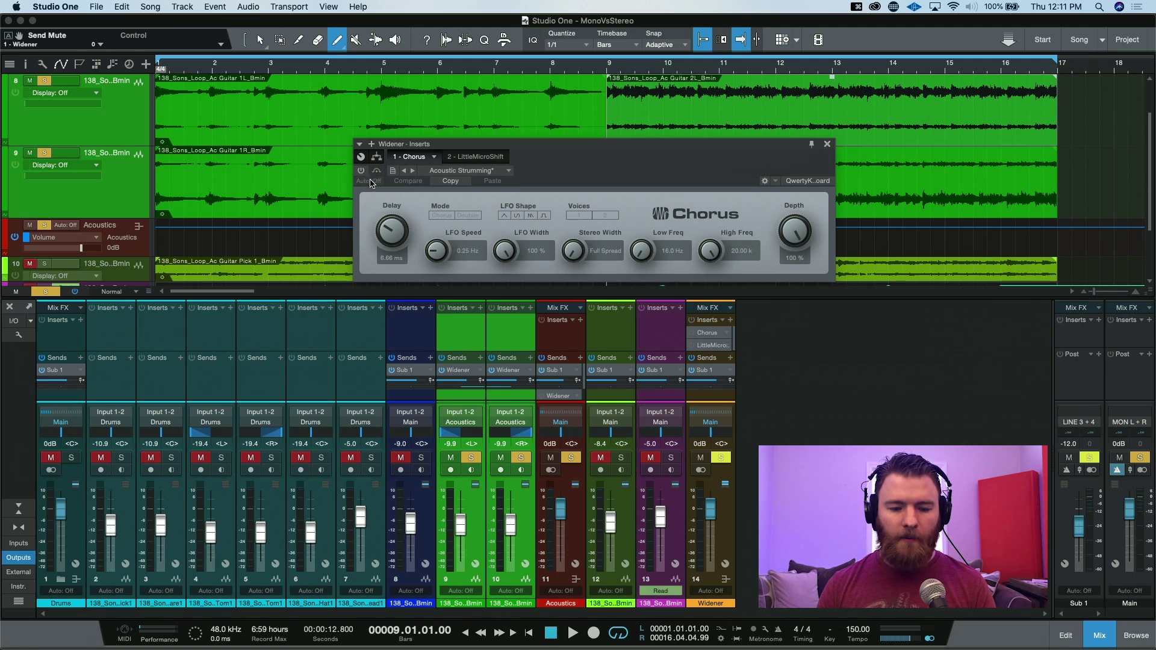
left_click(479, 158)
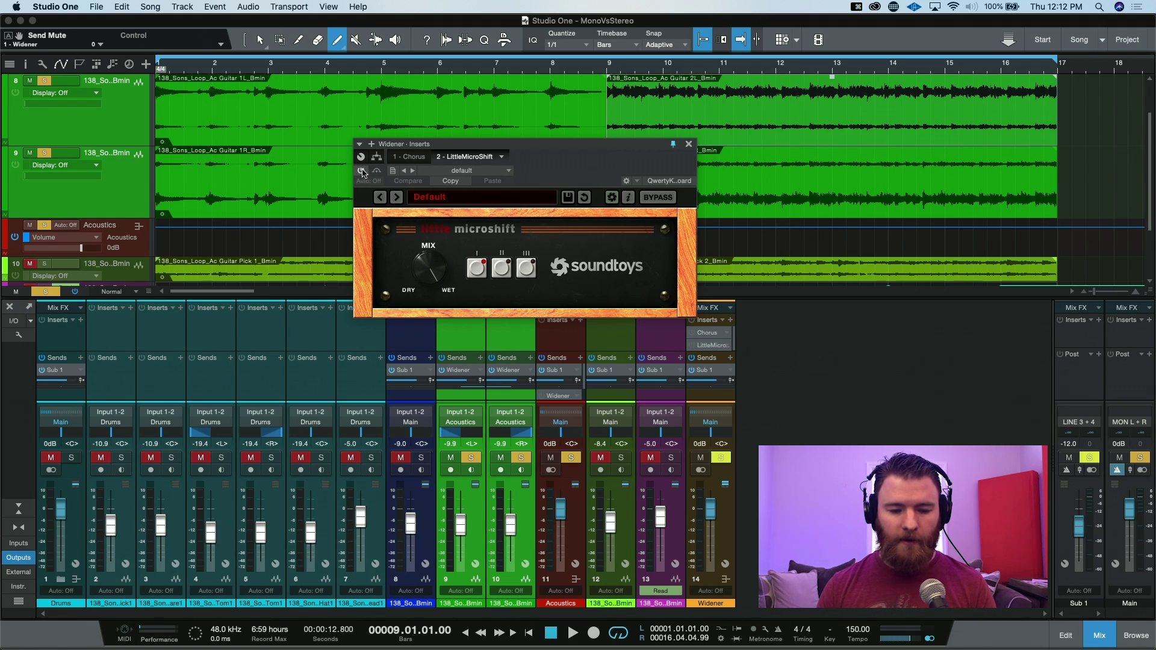
left_click(362, 171)
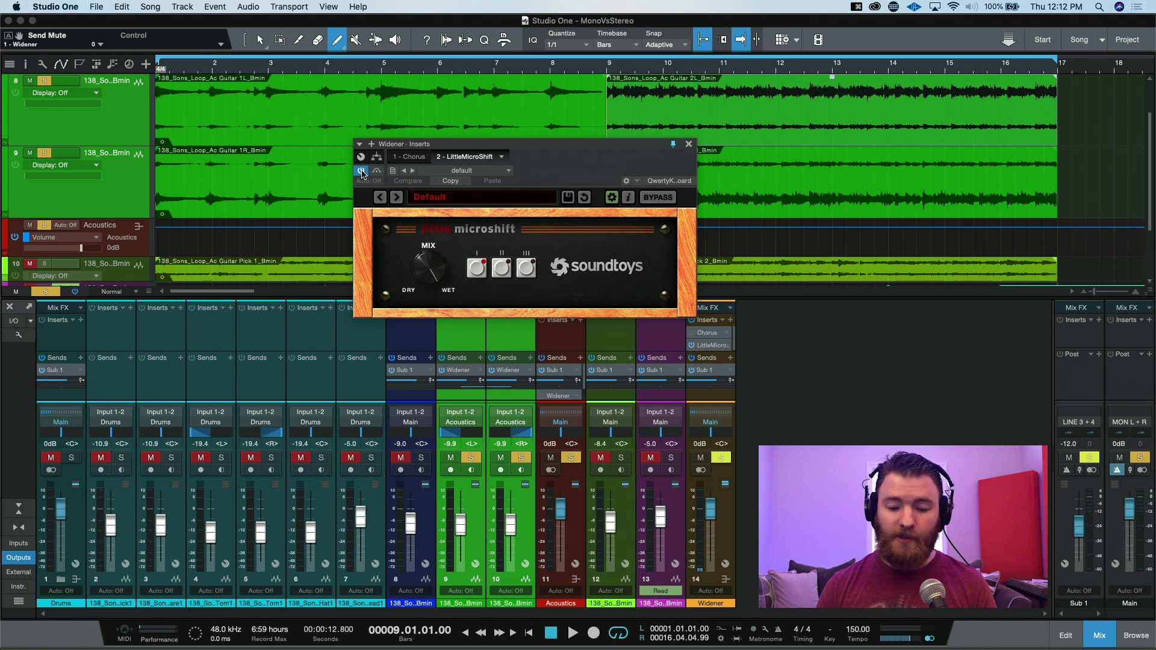
Compare the acoustic guitars with their Widener sends bypassed and enabled through LittleMicroShift from bar 9.
left_click(491, 370)
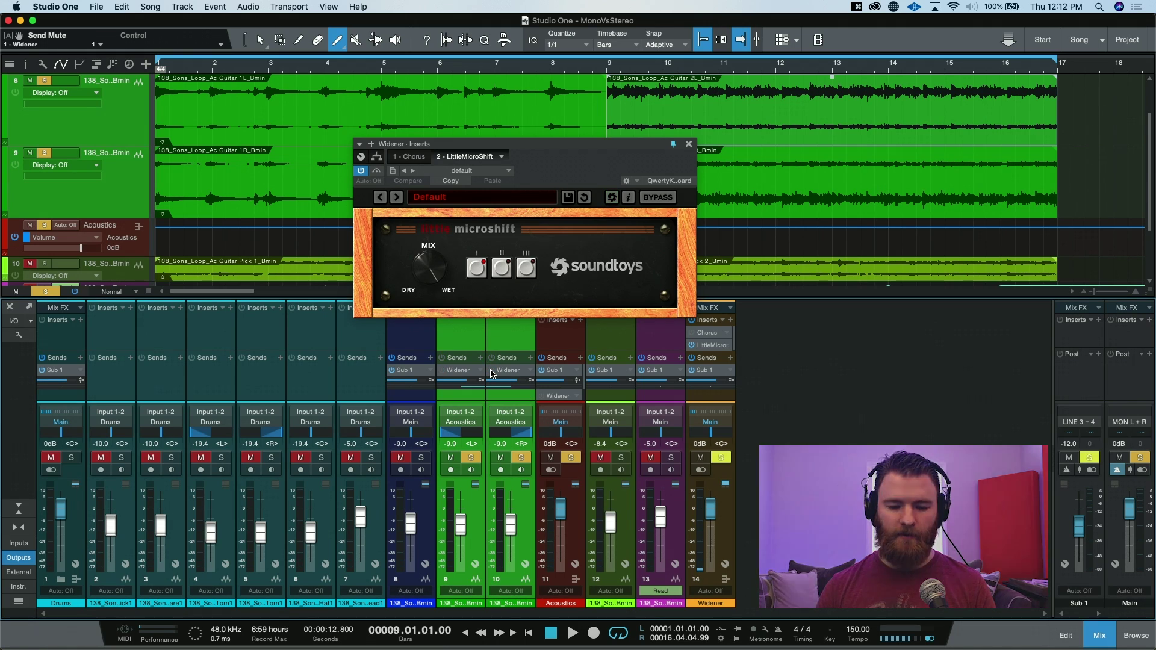
key("space")
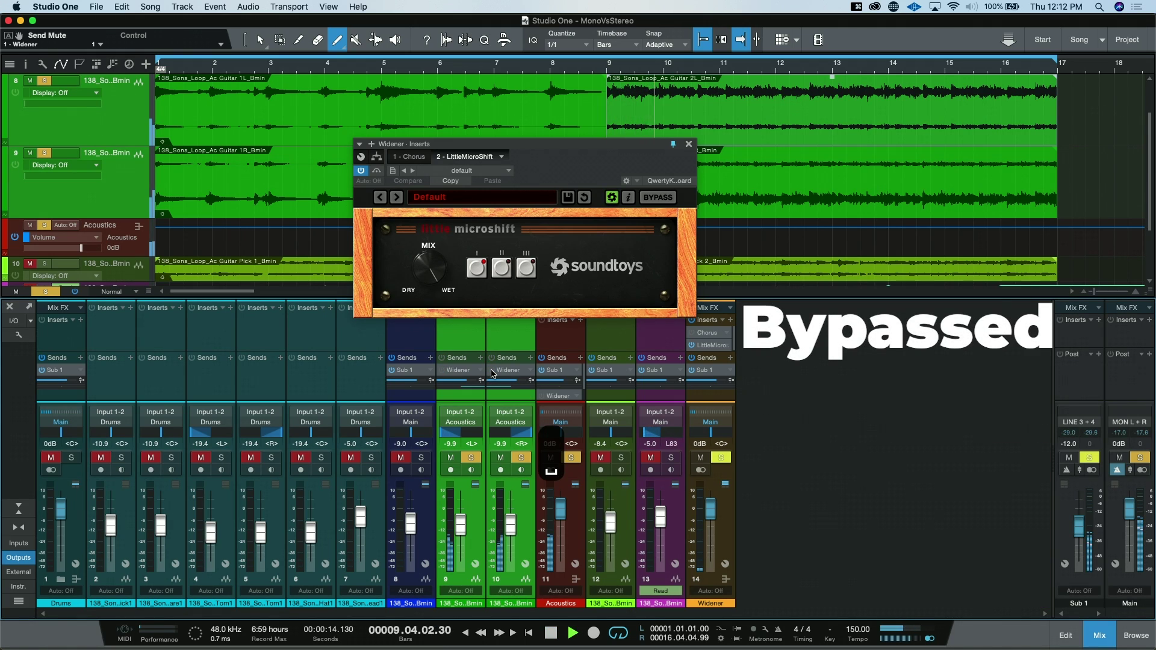
left_click(491, 370)
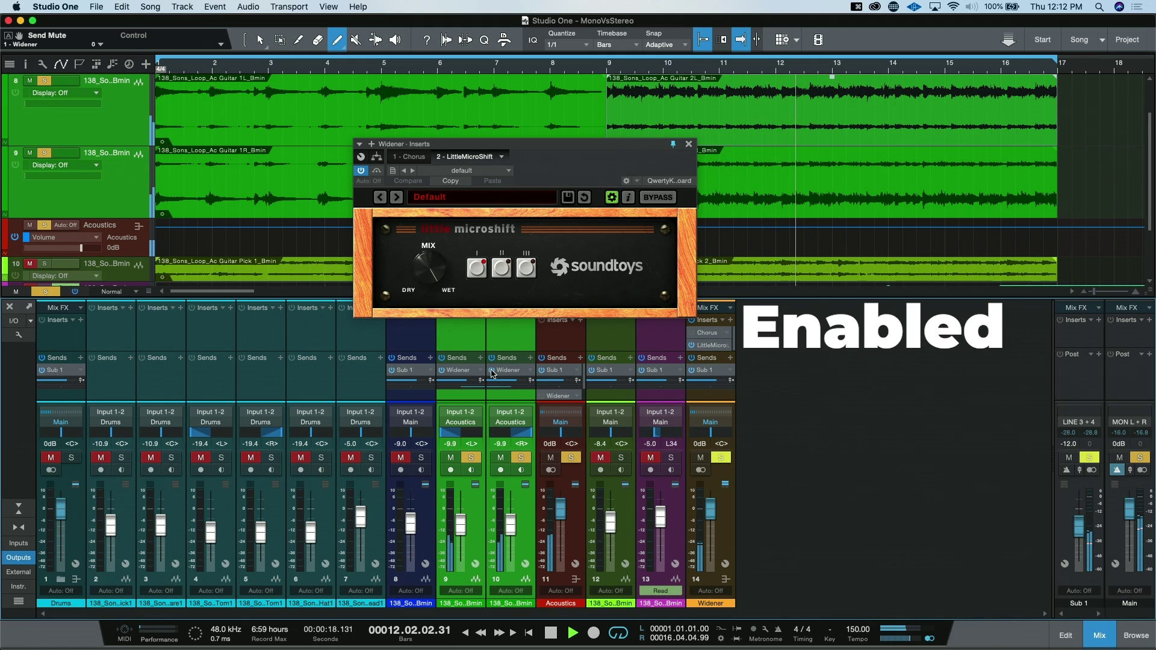
left_click(491, 370)
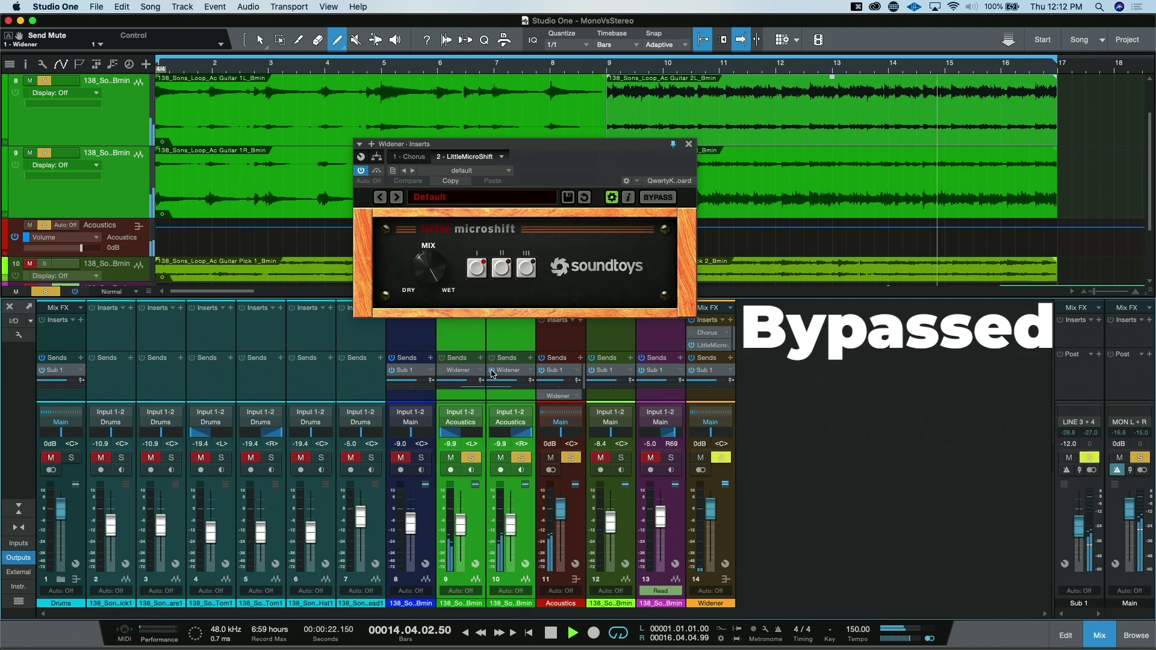
left_click(491, 370)
Switch LittleMicroShift to style III and compare the guitars with the Widener sends off and on, leaving them enabled.
left_click(525, 268)
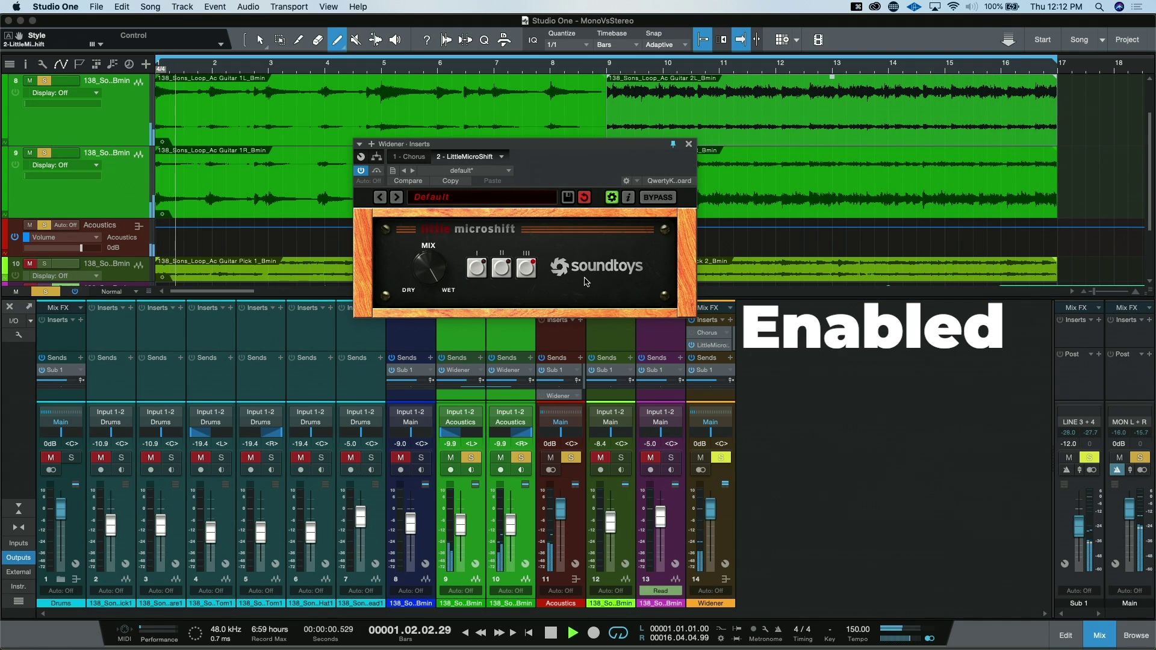
left_click(491, 372)
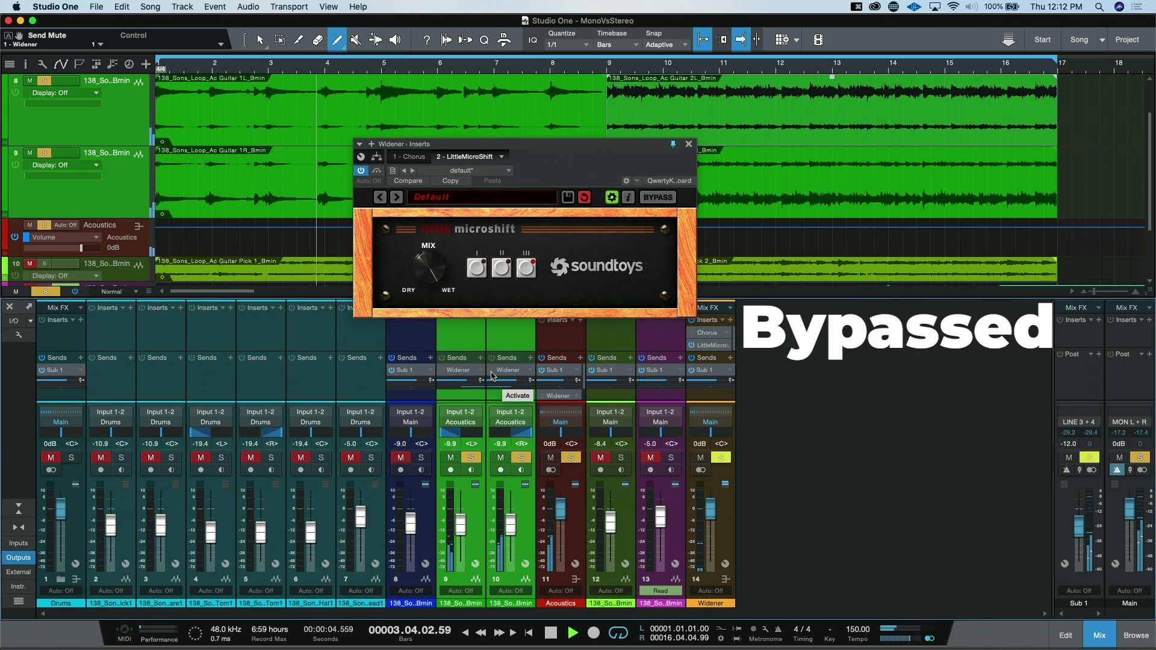
left_click(491, 371)
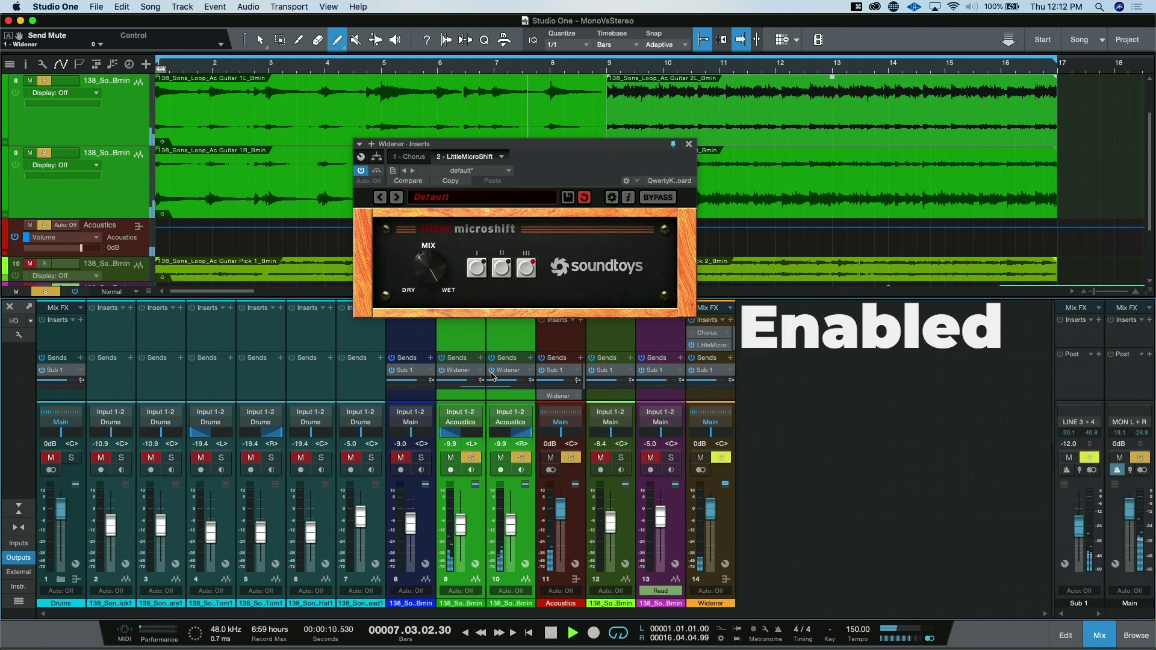
key("space")
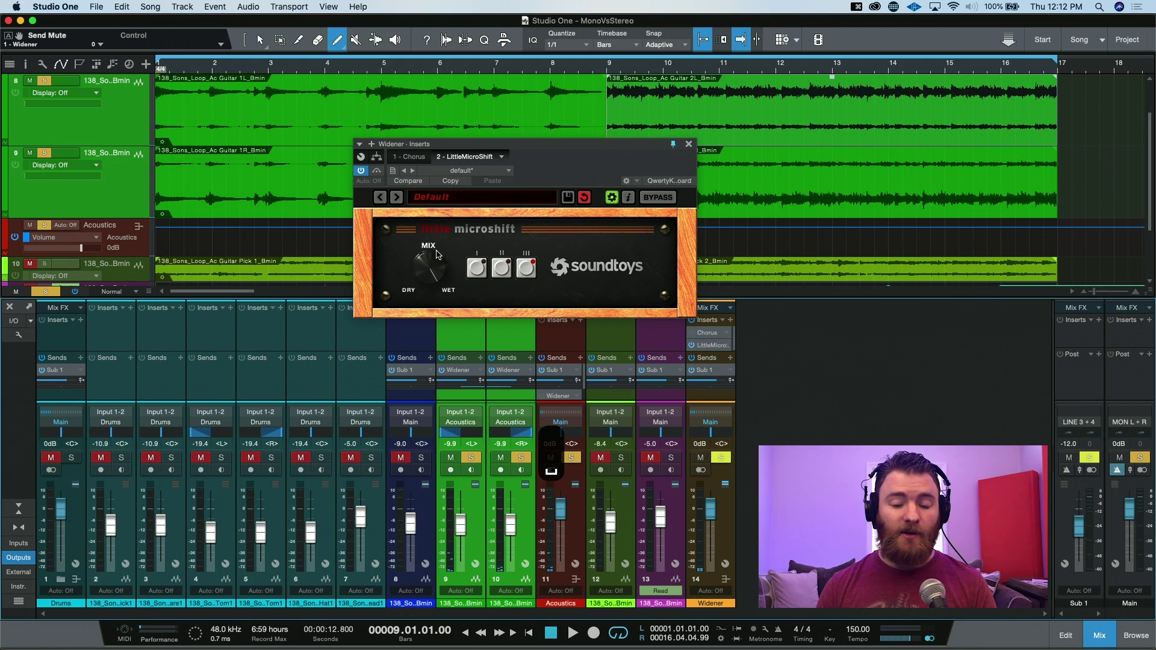